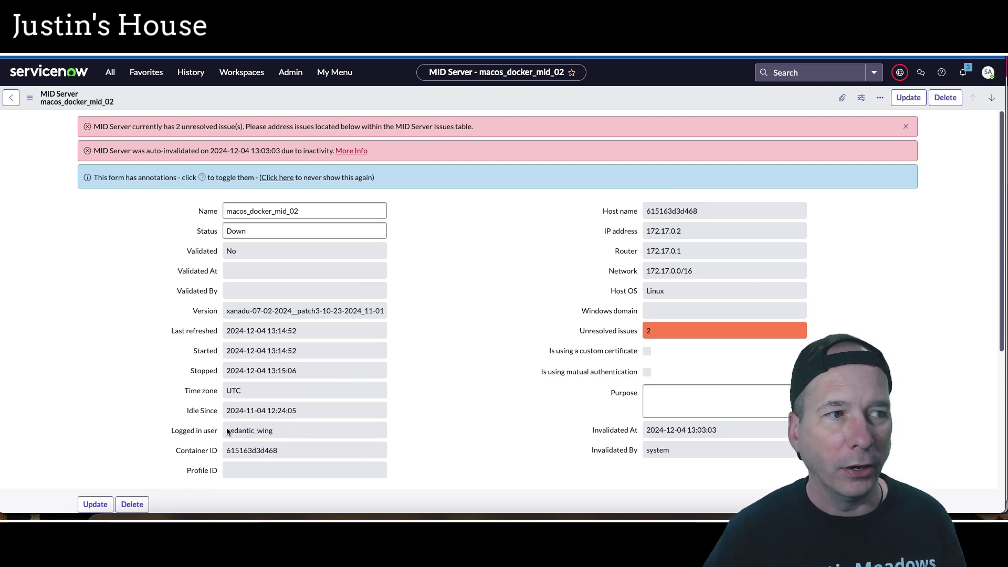
- Bring Docker Desktop forward on the objective_shaw container's logs, showing the config-shutdown error
key("super+Tab")
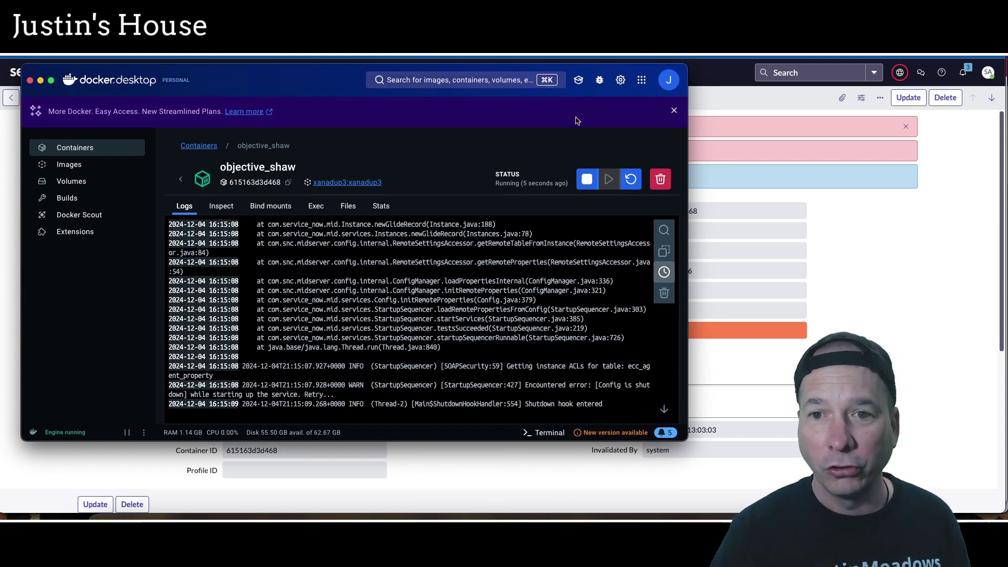
- Stop and start the objective_shaw container, then move Docker aside to reveal the MID Server form
left_click(586, 179)
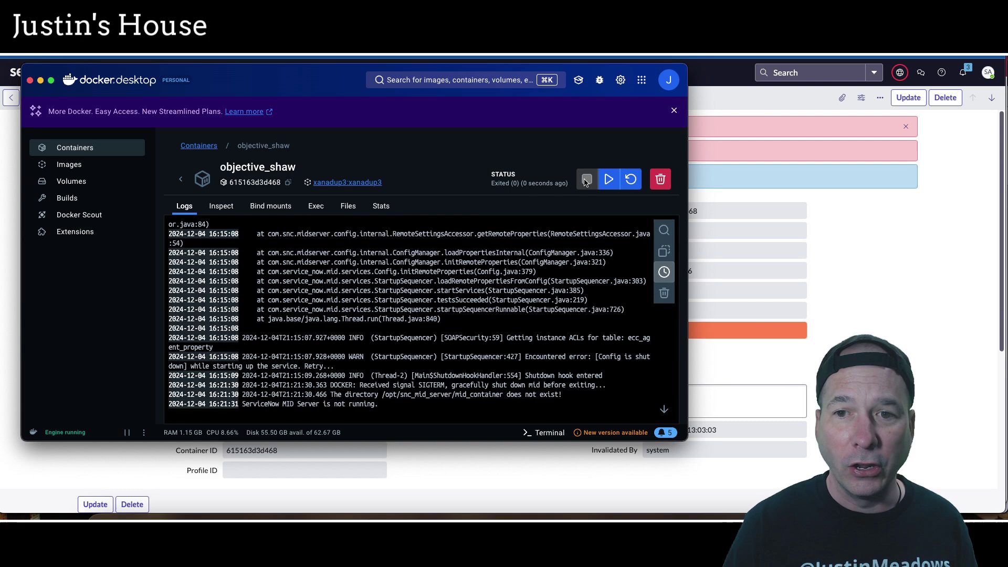
left_click(609, 179)
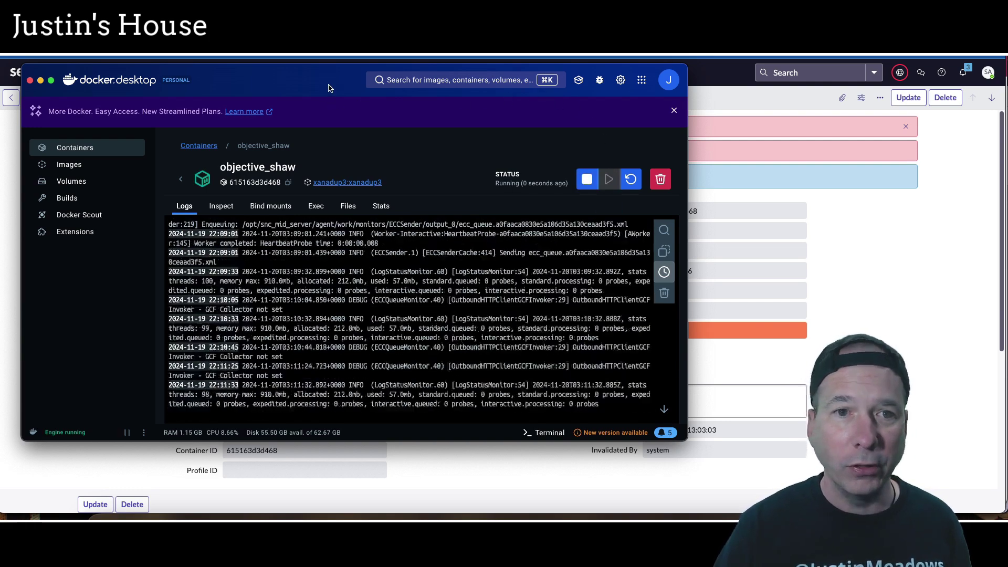
left_click_drag(331, 86, 0, 117)
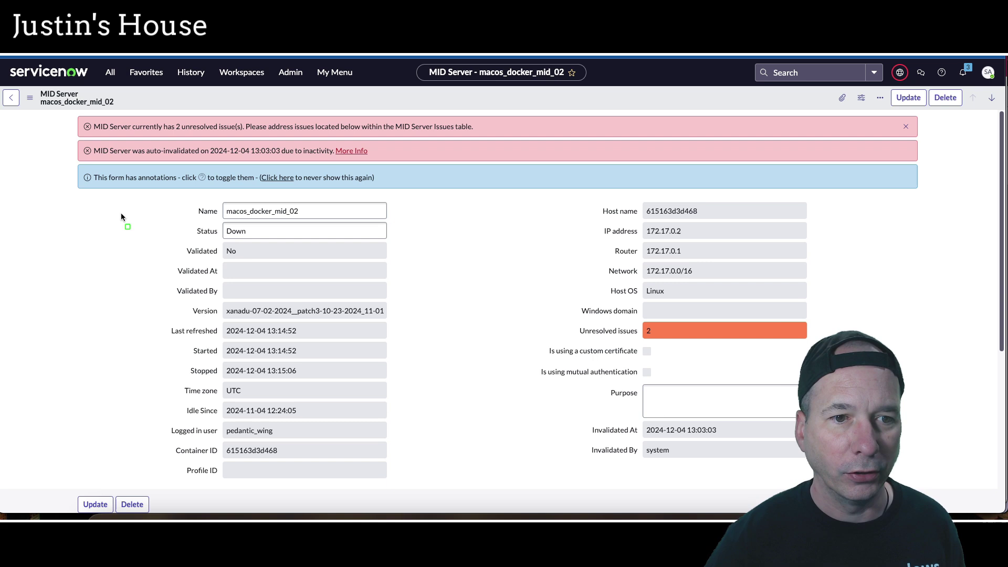
mouse_move(127, 214)
left_mouse_down()
mouse_move(307, 247)
mouse_move(430, 245)
left_mouse_up()
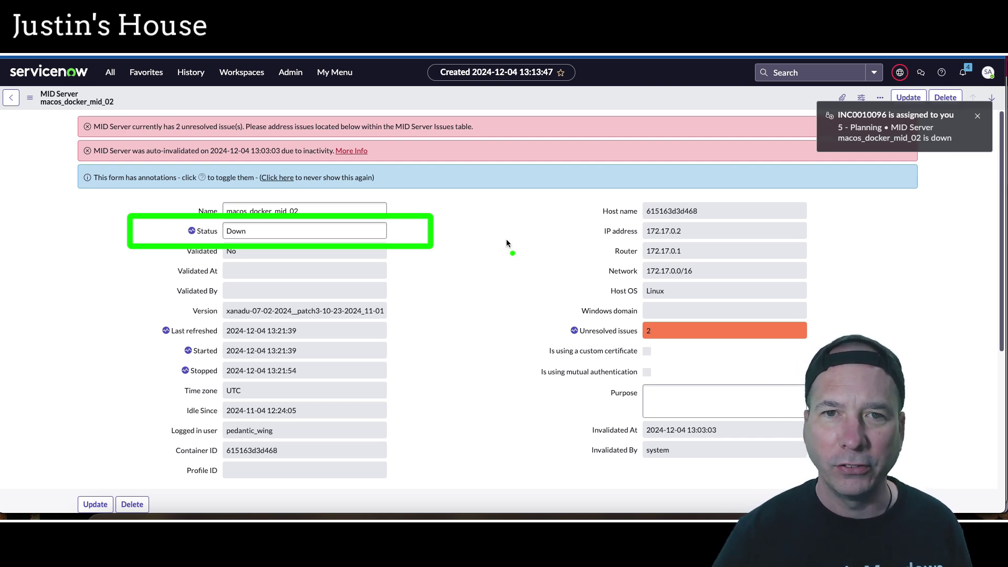
mouse_move(729, 274)
left_mouse_down()
mouse_move(814, 151)
mouse_move(801, 152)
left_mouse_up()
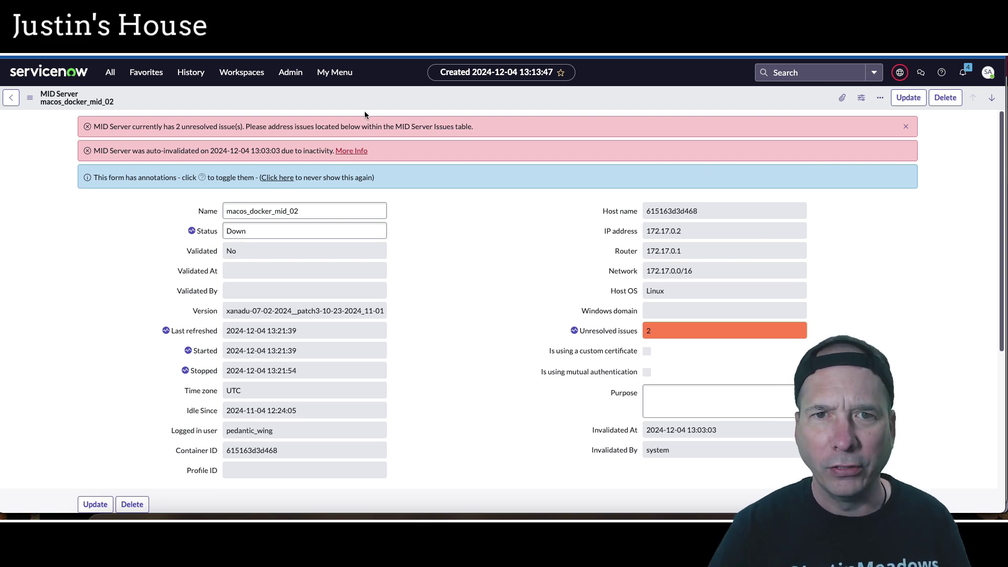
key("super+Tab")
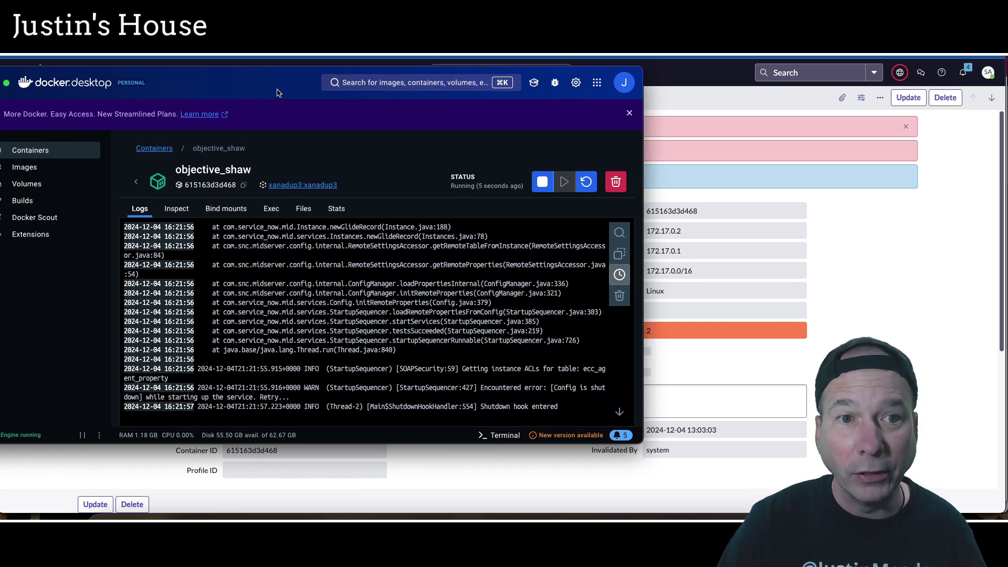
key("super+Tab")
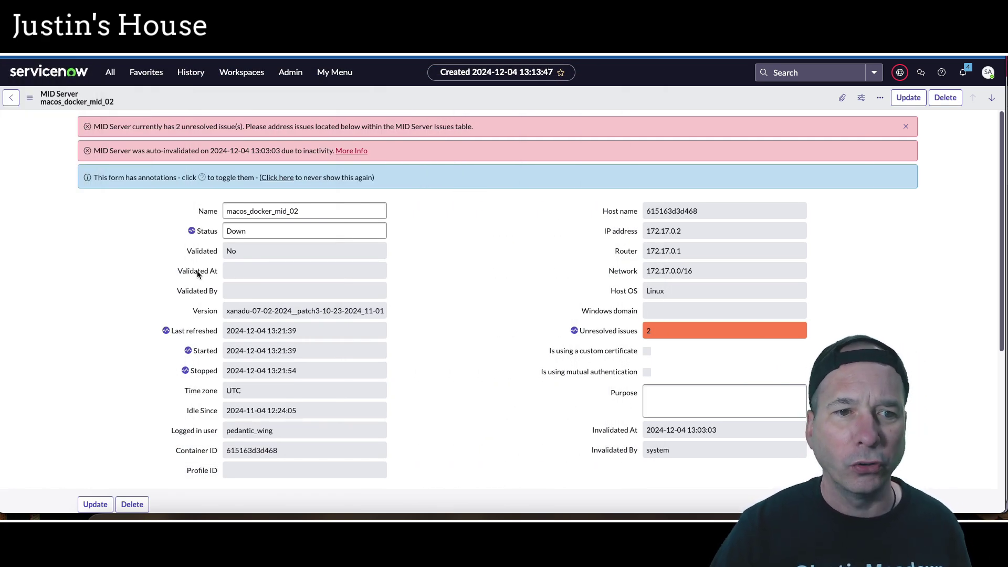
- Read the auto-invalidated issue in MID Server Issues, then return to the MID Servers list
scroll(156, 266, "down", 5)
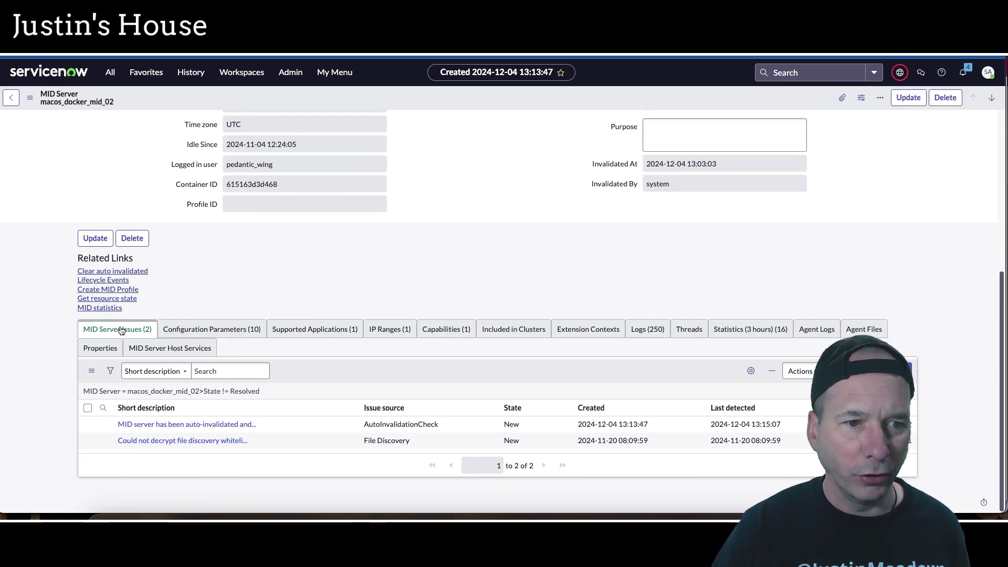
left_click(158, 425)
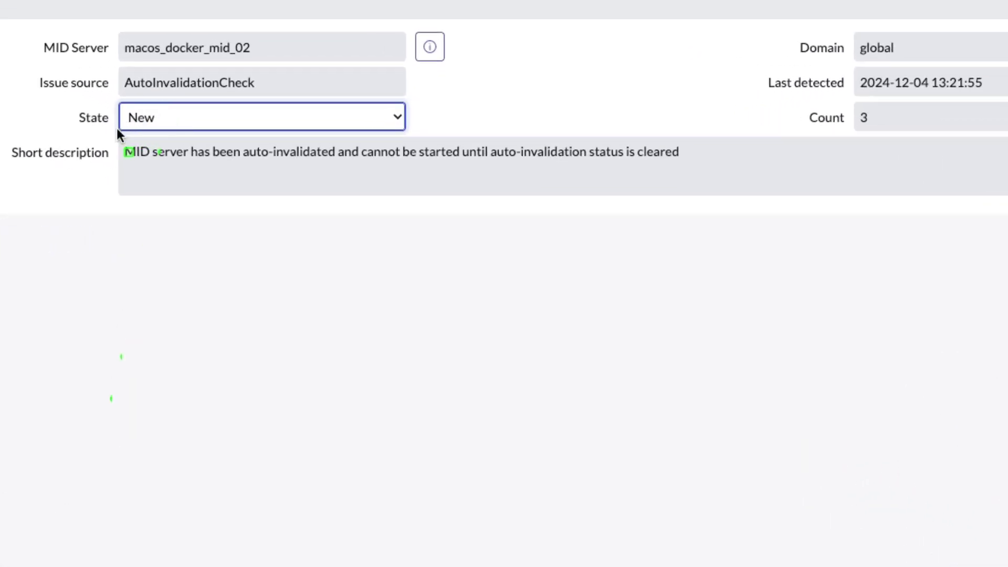
mouse_move(108, 135)
left_mouse_down()
mouse_move(729, 167)
mouse_move(750, 188)
mouse_move(741, 167)
left_mouse_up()
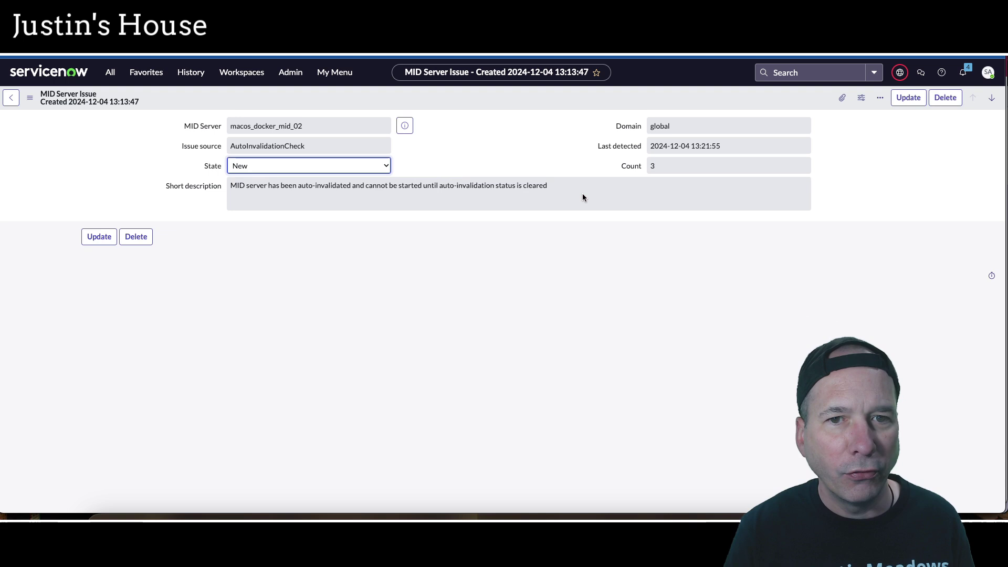
left_click(11, 98)
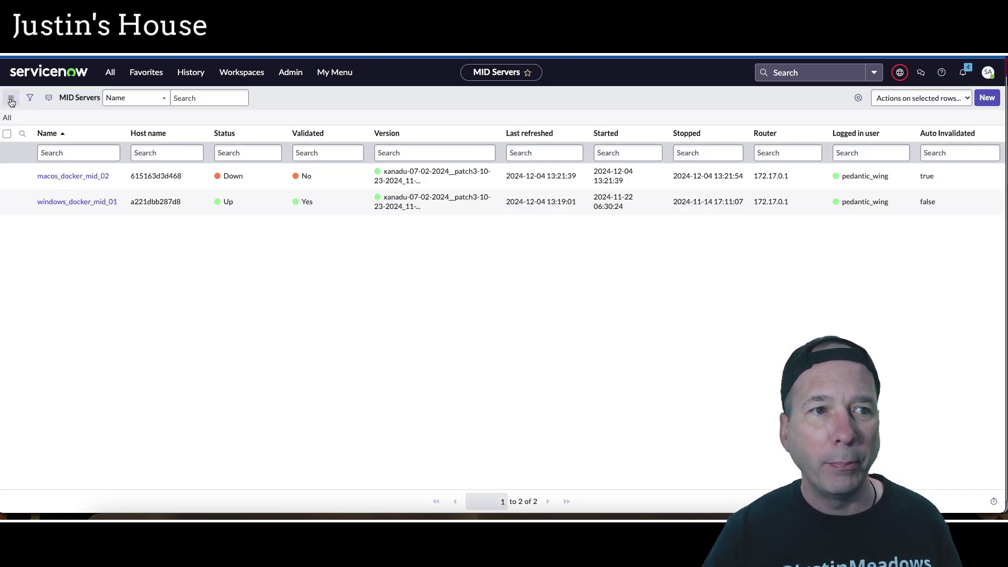
left_click(81, 179)
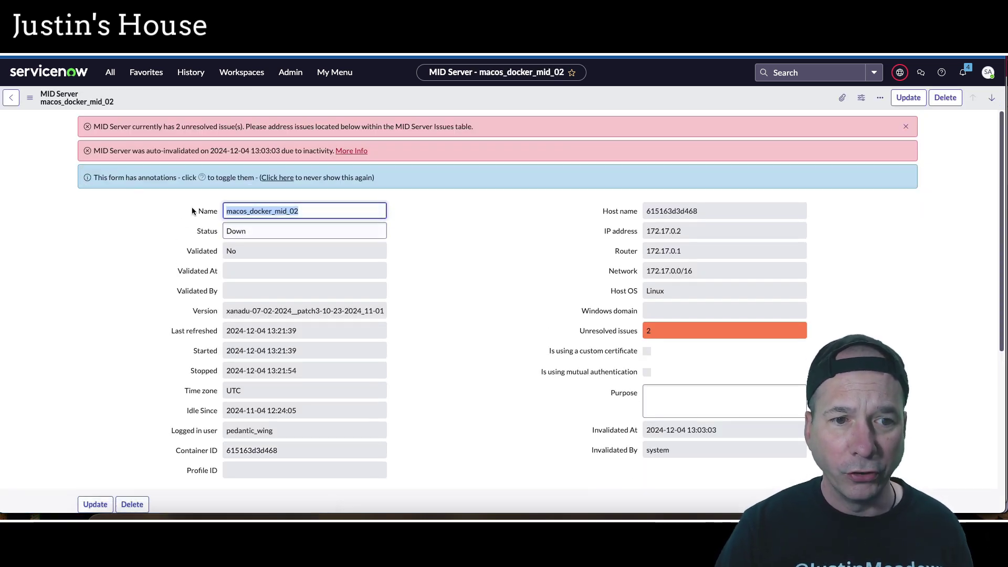
scroll(202, 226, "down", 1)
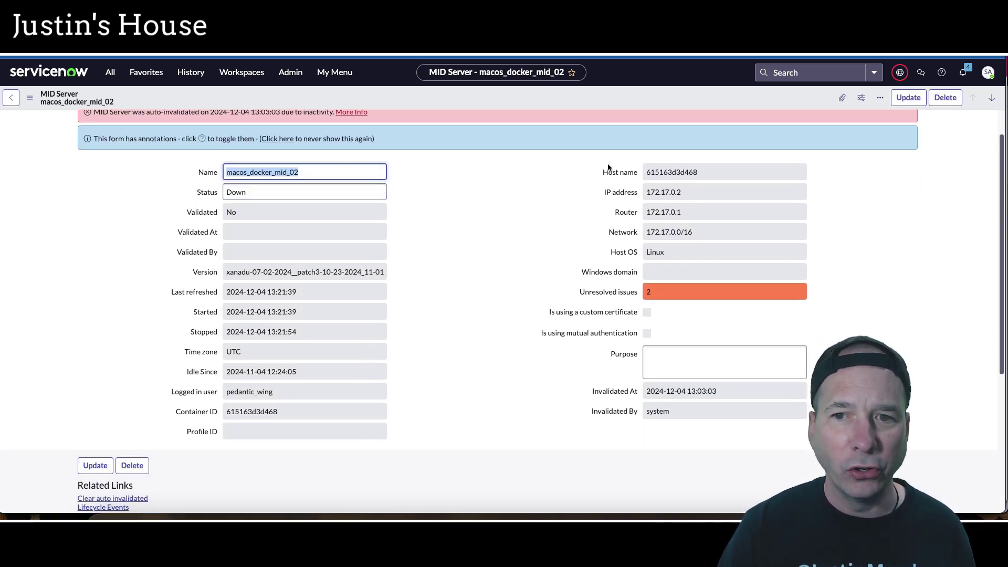
left_click(30, 97)
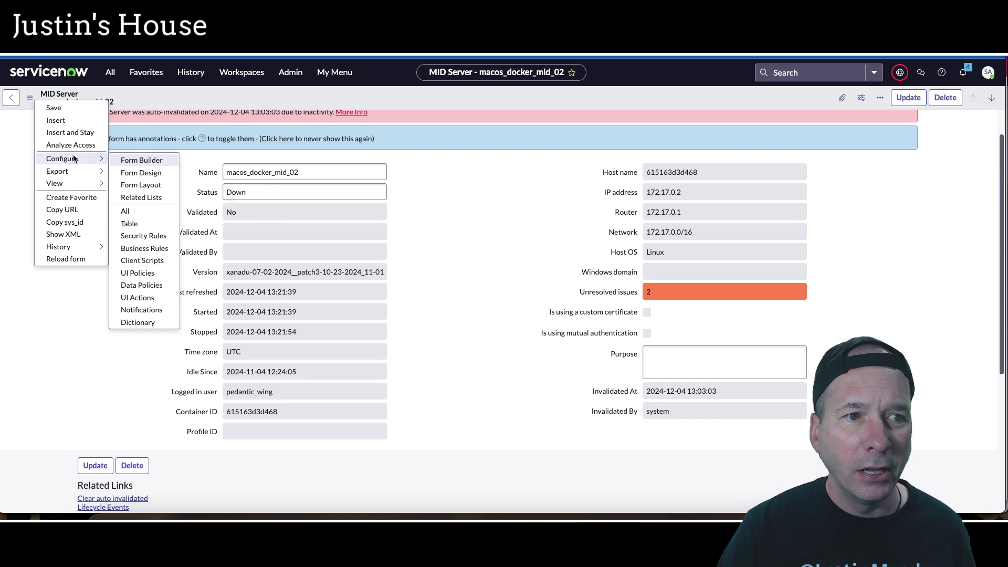
mouse_move(73, 184)
left_click(137, 185)
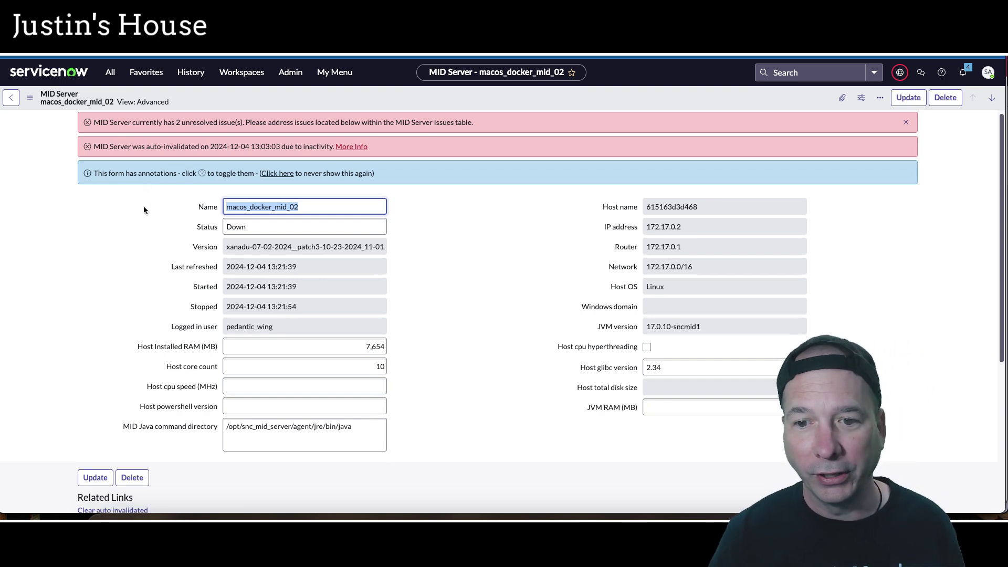
scroll(143, 205, "down", 3)
scroll(147, 214, "down", 5)
scroll(150, 212, "up", 8)
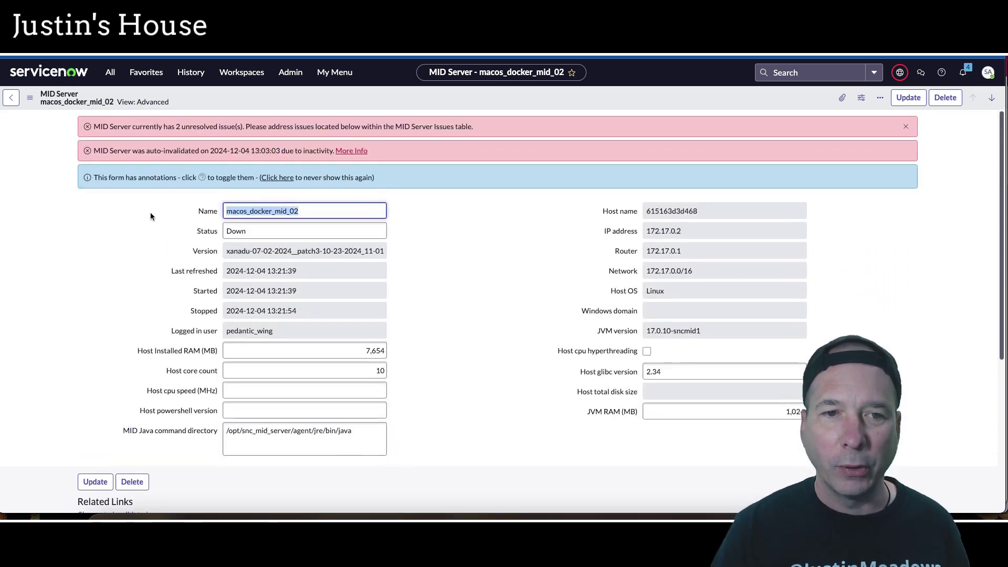
left_click(31, 97)
mouse_move(68, 181)
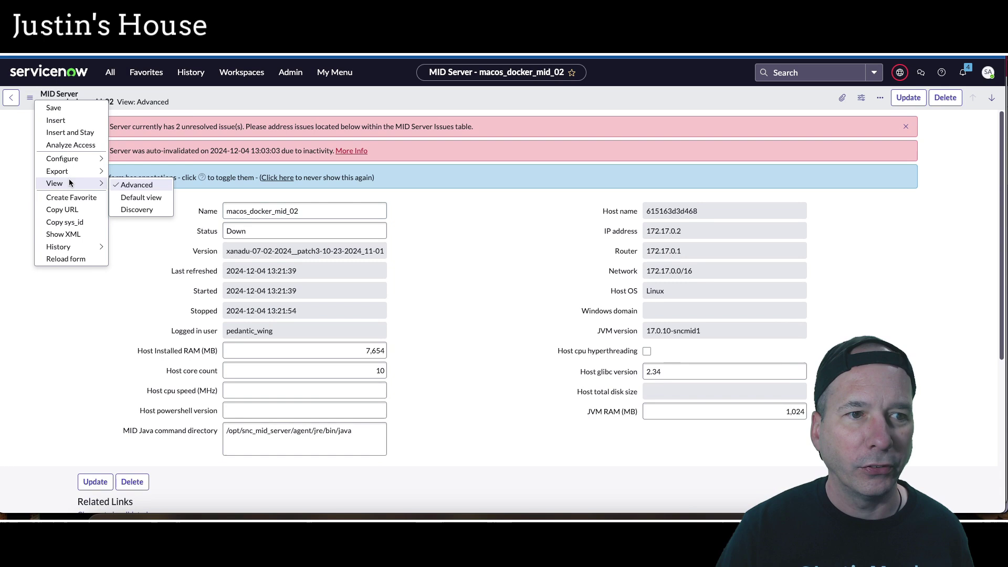
left_click(143, 197)
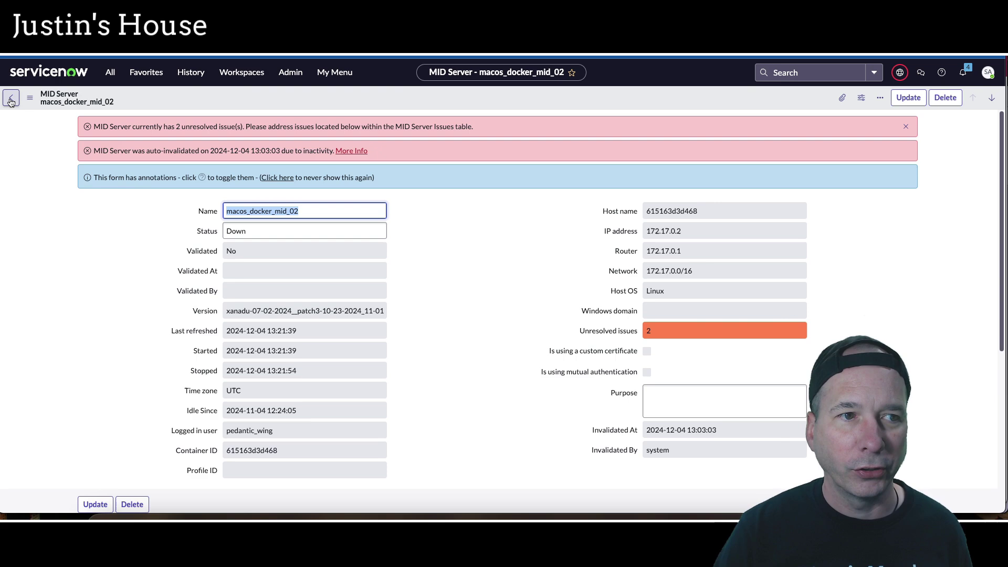
left_click(11, 99)
left_click(11, 100)
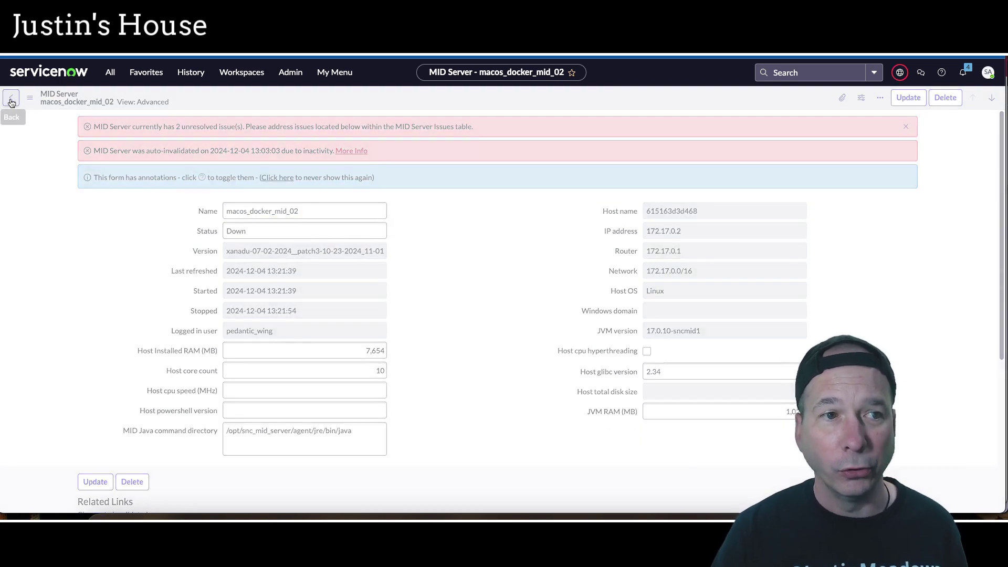
left_click(11, 100)
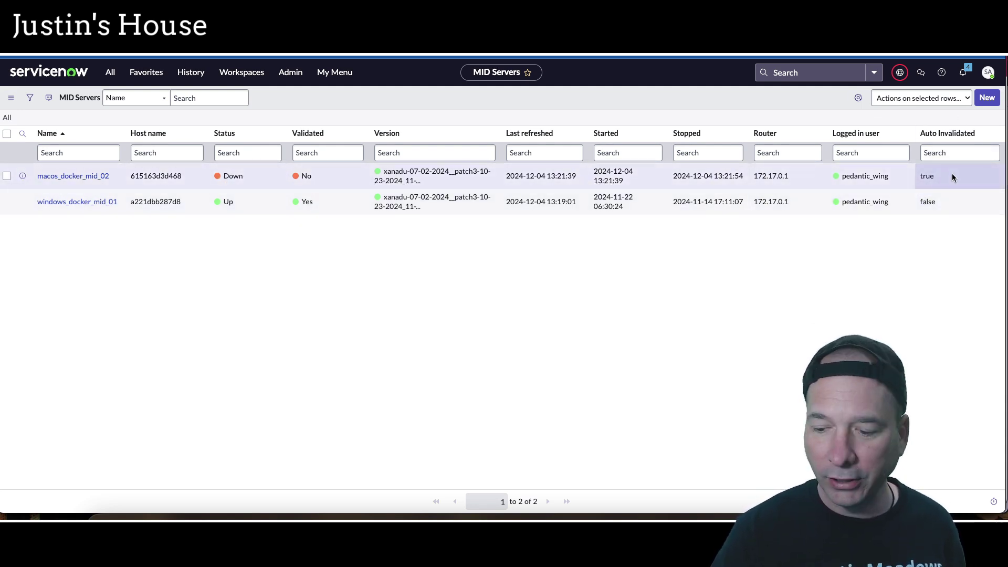
- Move Auto Invalidated out of the MID Servers list's displayed columns
left_click_drag(898, 116, 993, 222)
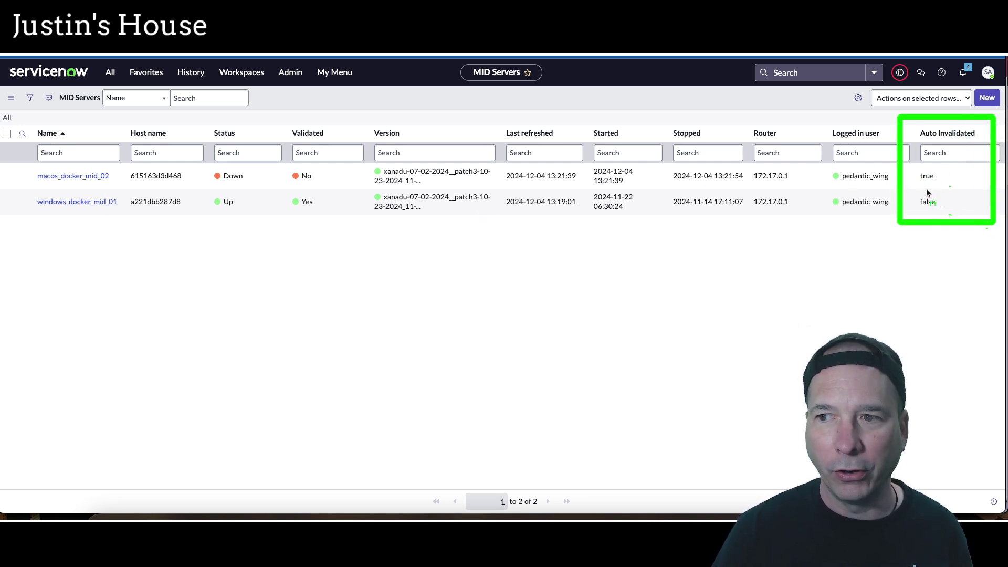
key("Escape")
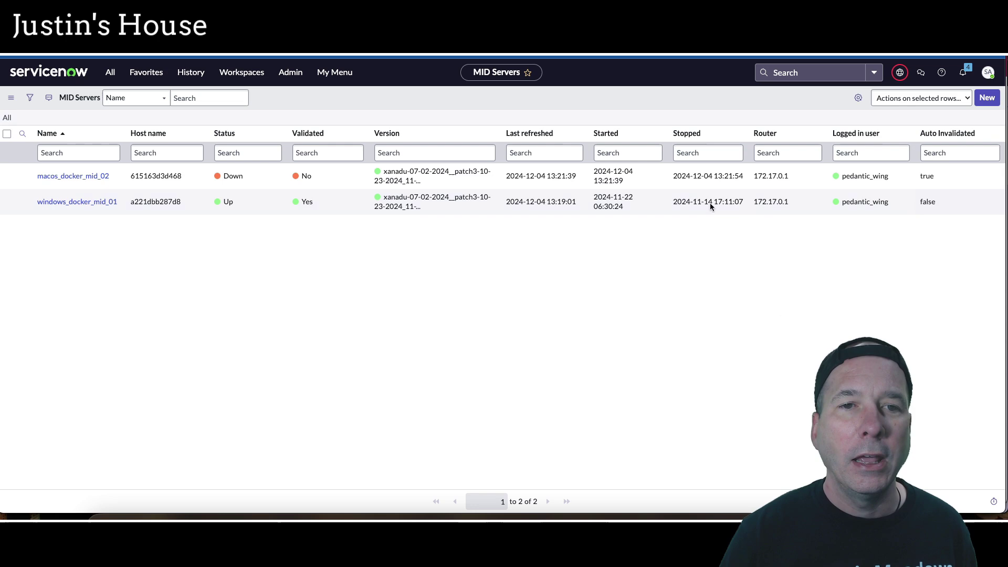
left_click(858, 98)
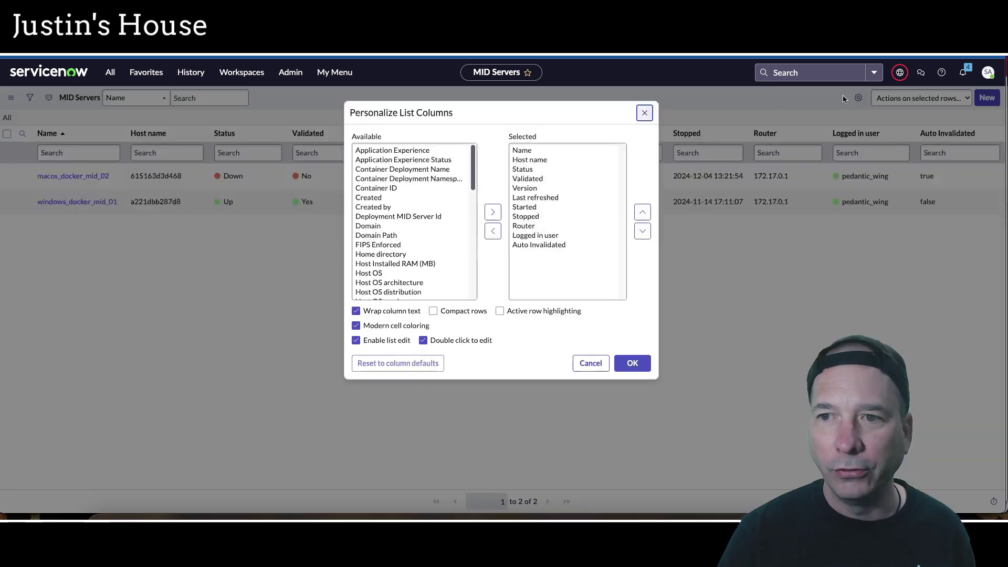
left_click(536, 245)
left_click(492, 231)
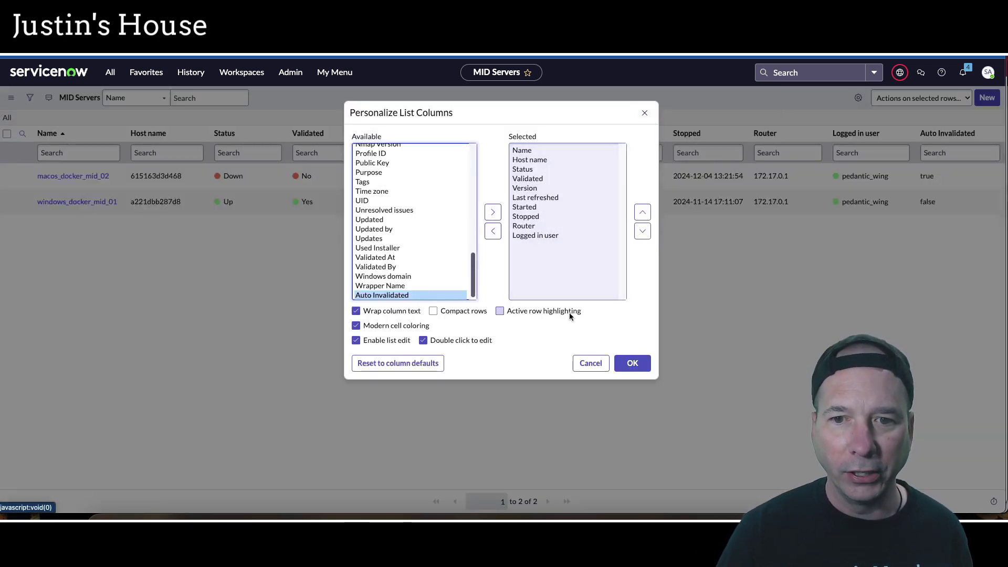
key("Return")
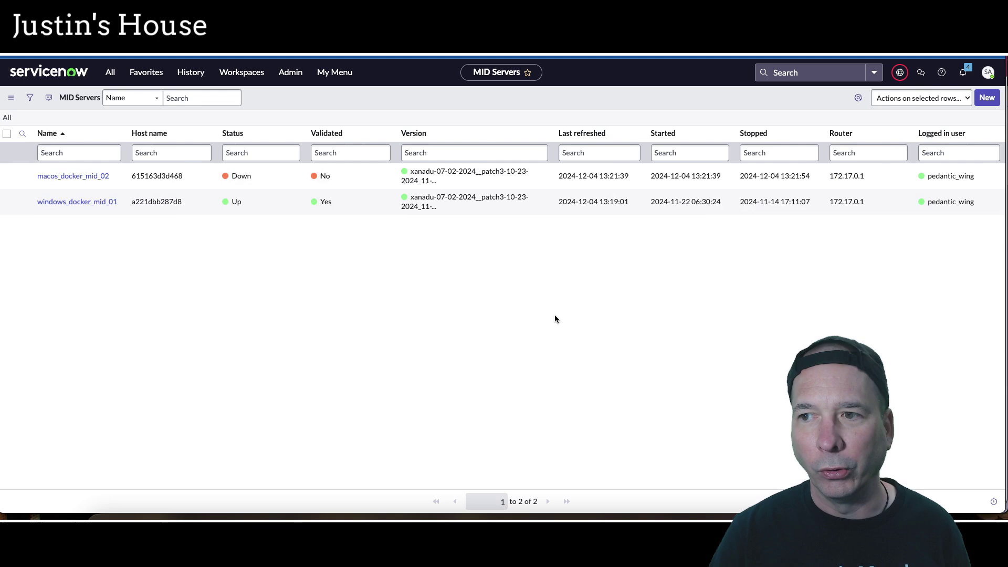
- Add the Auto Invalidated column and check that macos_docker_mid_02 reads true
left_click(858, 98)
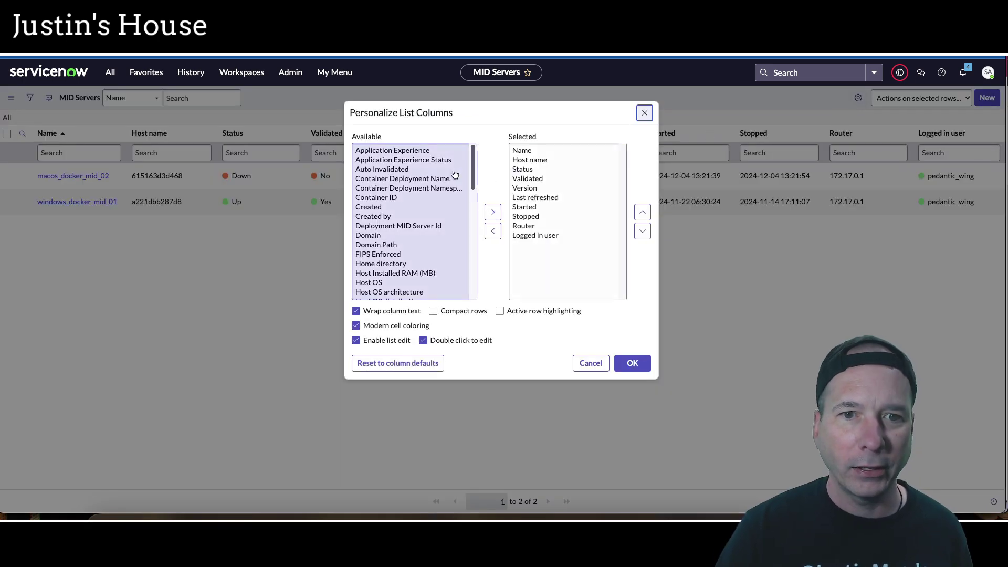
left_click(493, 212)
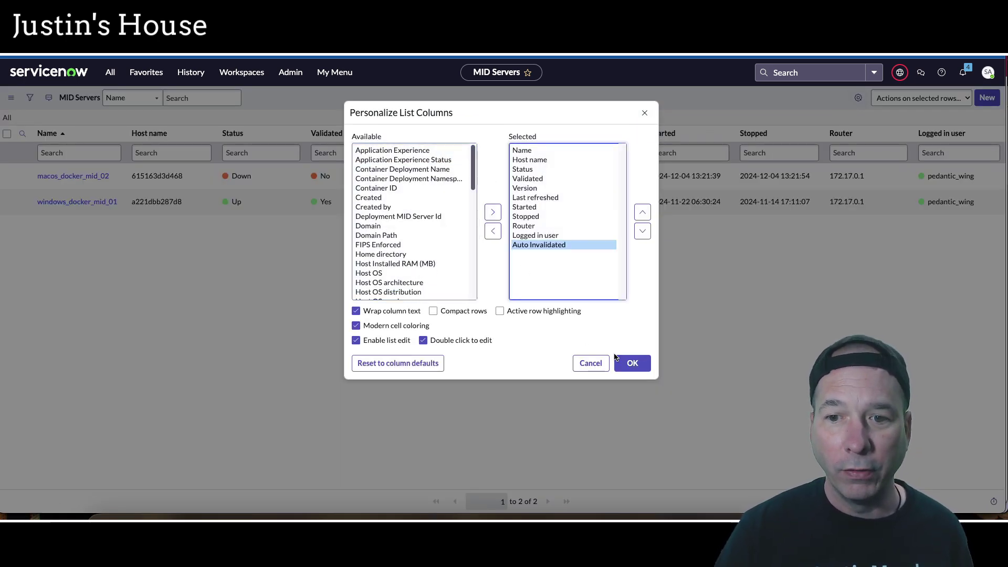
left_click(632, 364)
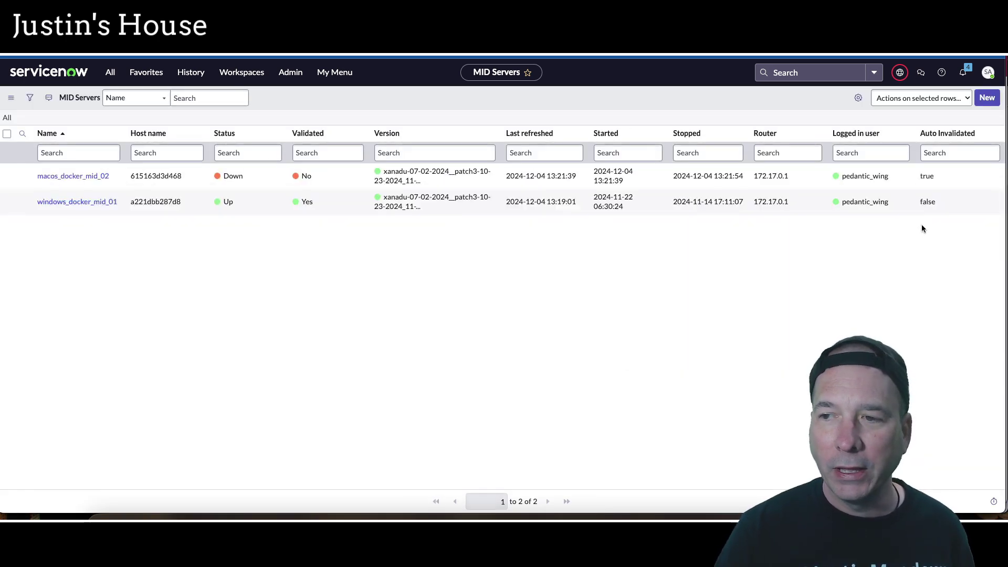
double_click(944, 179)
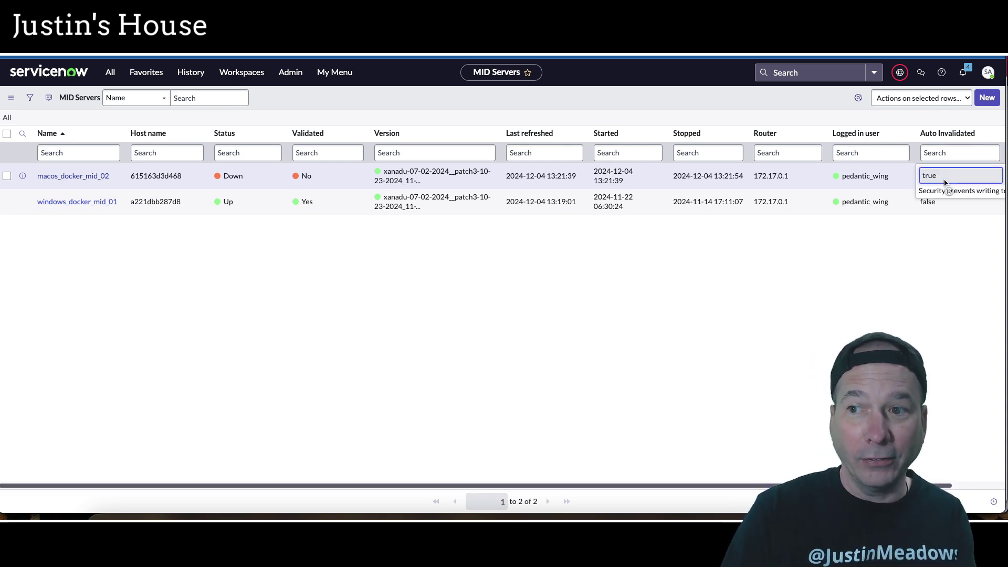
left_click(941, 244)
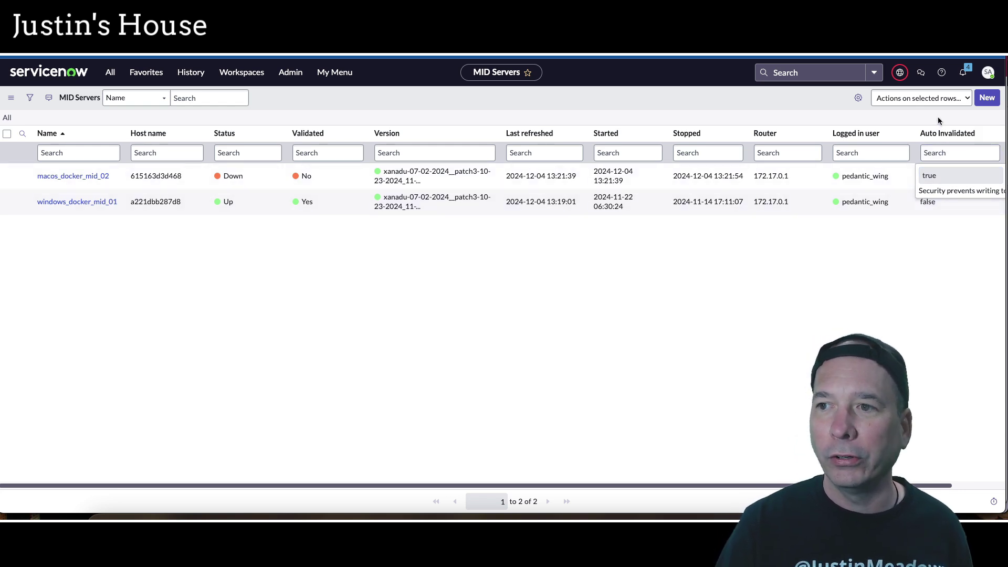
- Open macos_docker_mid_02 in Form Builder and try adding the Auto Invalidated field
left_click(71, 176)
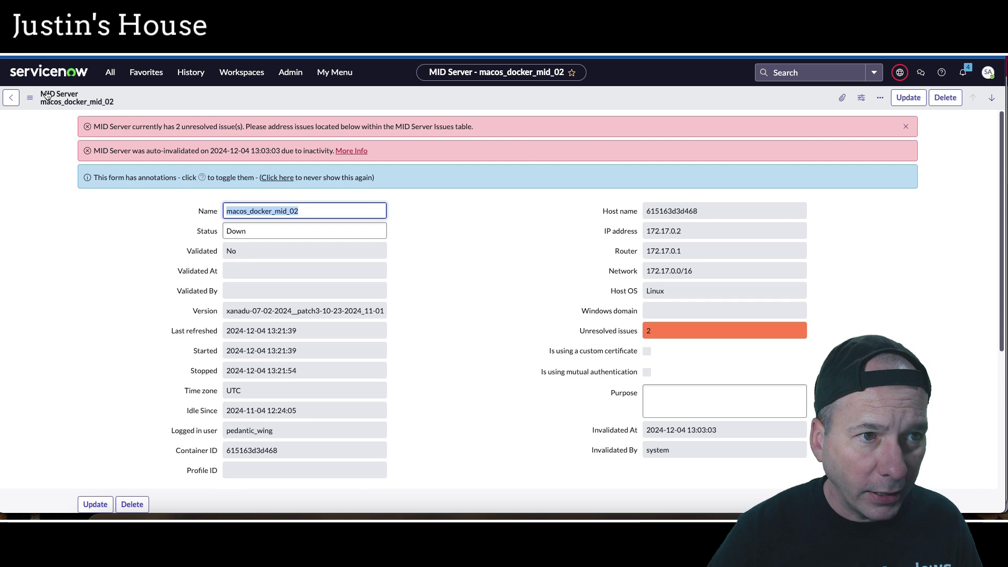
left_click(30, 98)
mouse_move(83, 157)
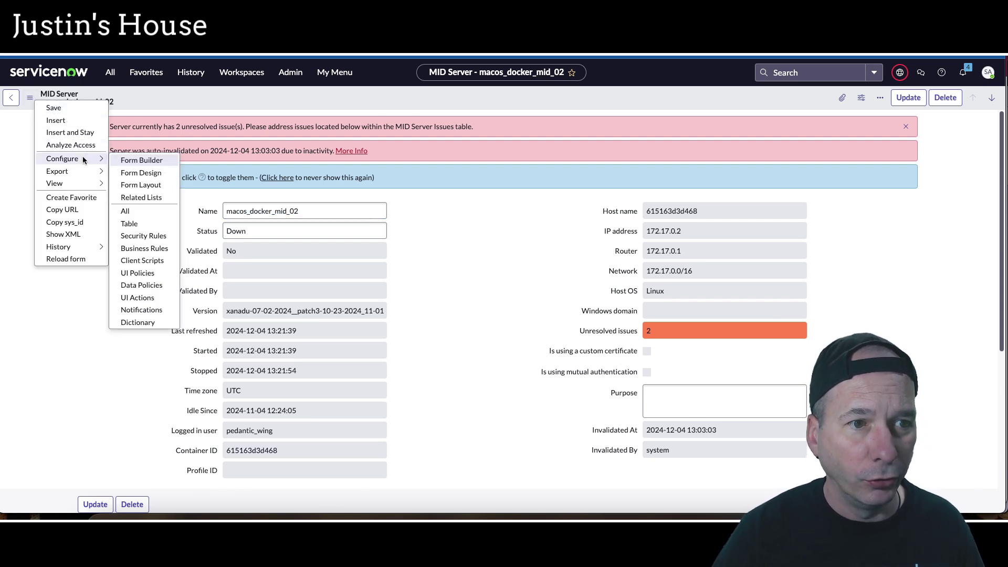
left_click(126, 160)
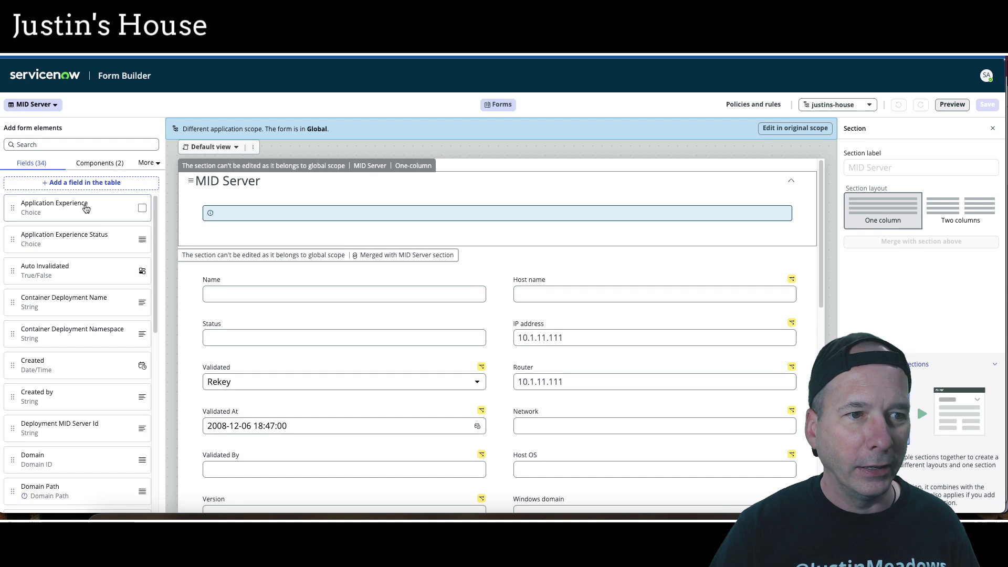
scroll(418, 298, "down", 2)
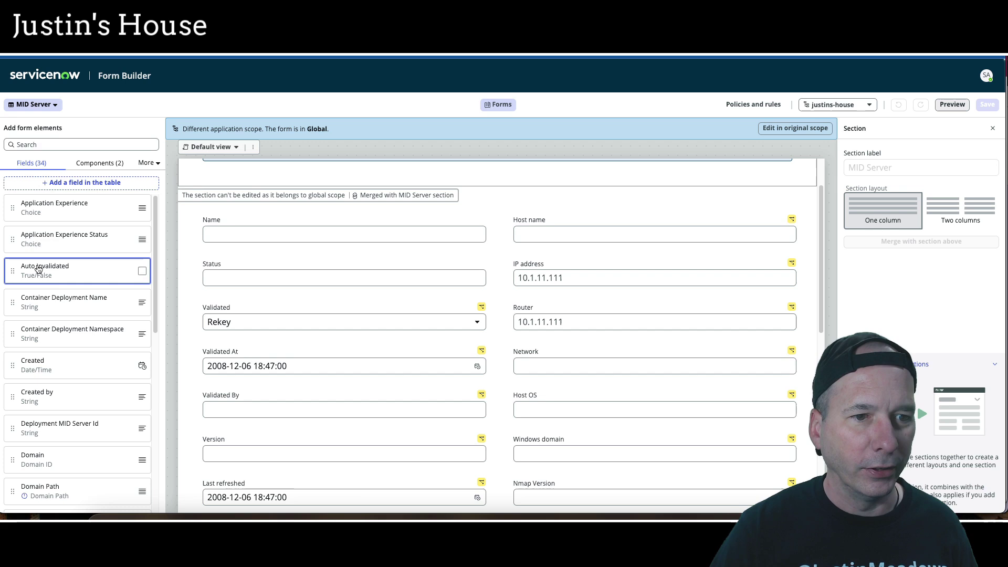
left_click_drag(47, 267, 41, 193)
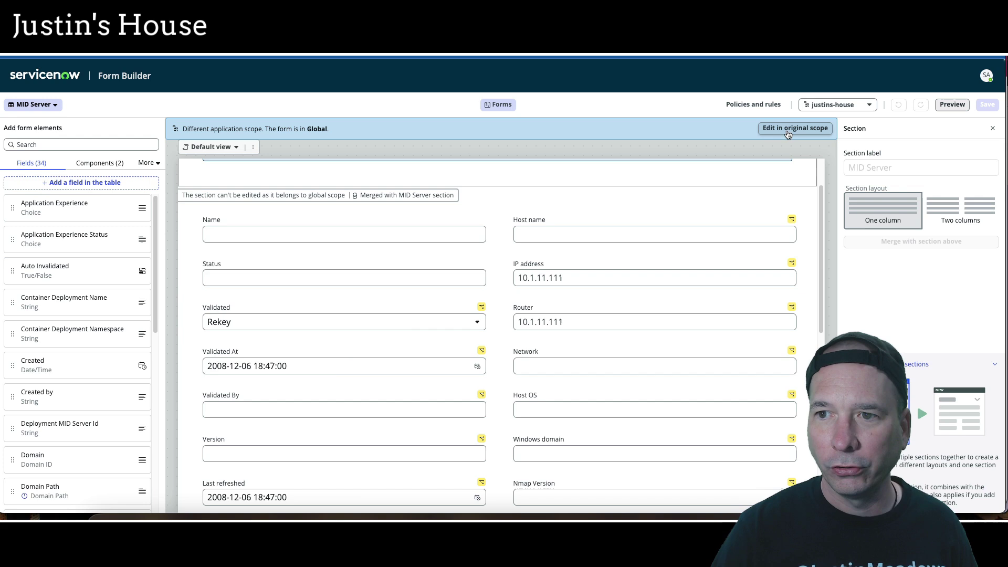
- Switch Form Builder to the Global scope, place Auto Invalidated below Validated, and save
left_click(850, 102)
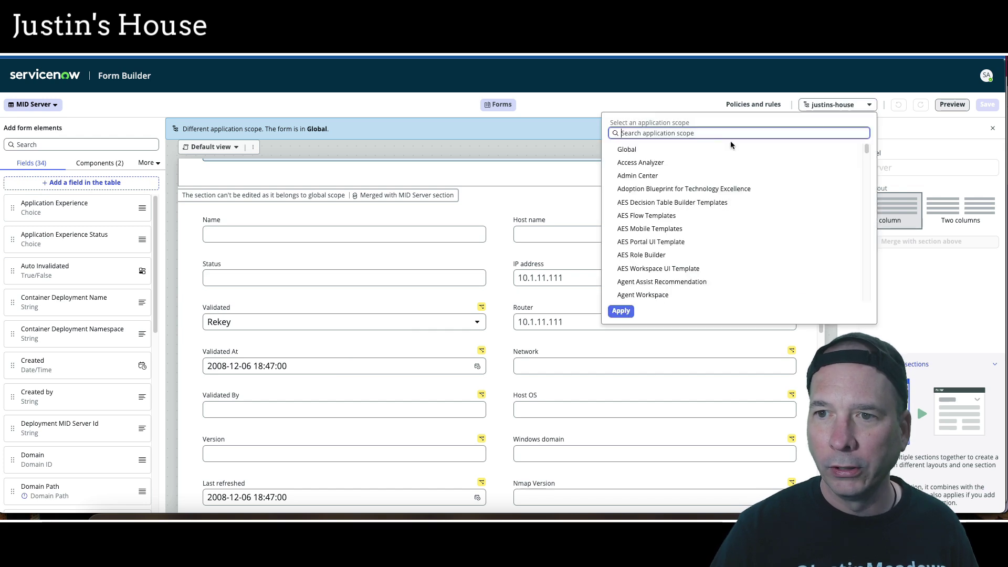
left_click(650, 153)
left_click(630, 310)
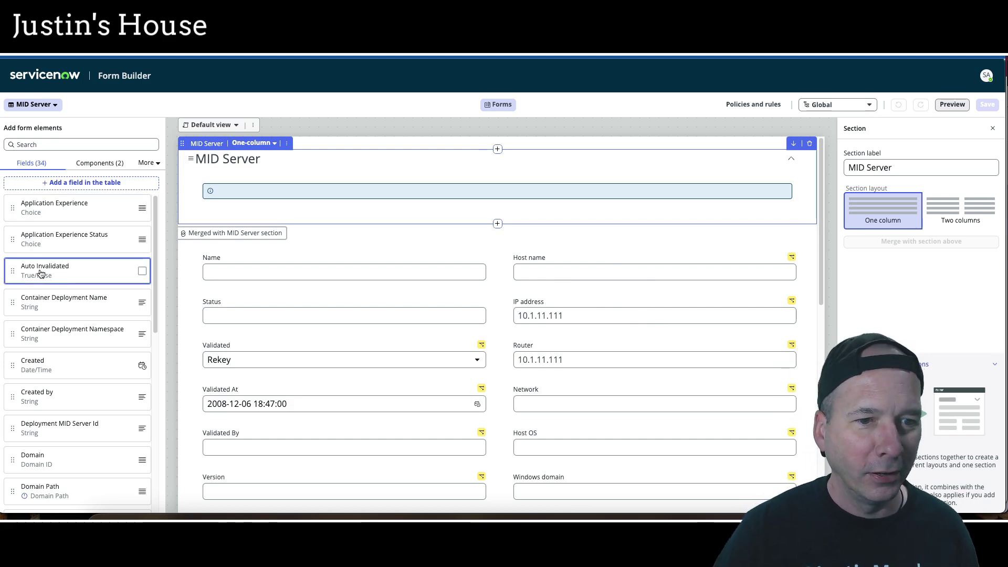
left_click_drag(39, 273, 221, 379)
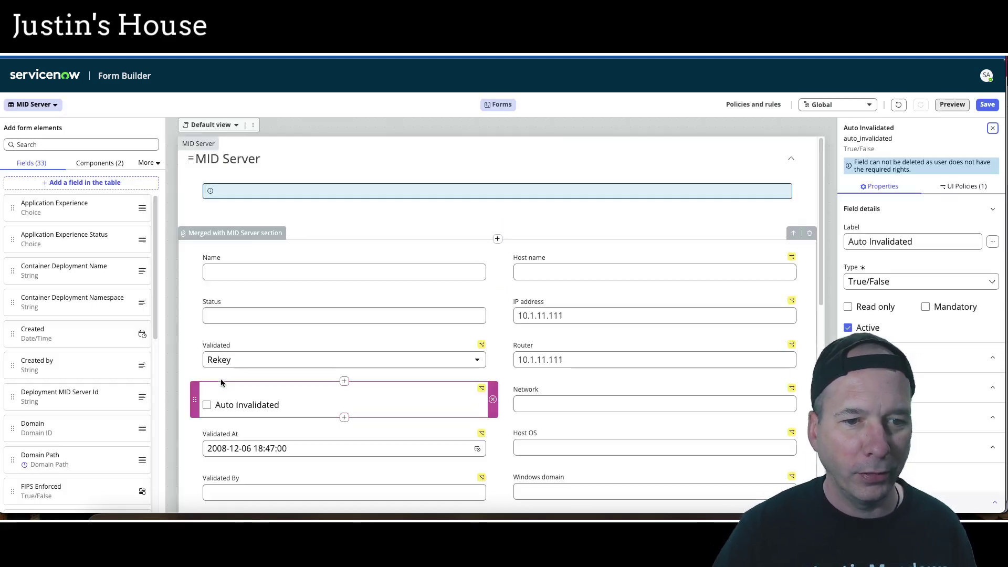
left_click(987, 105)
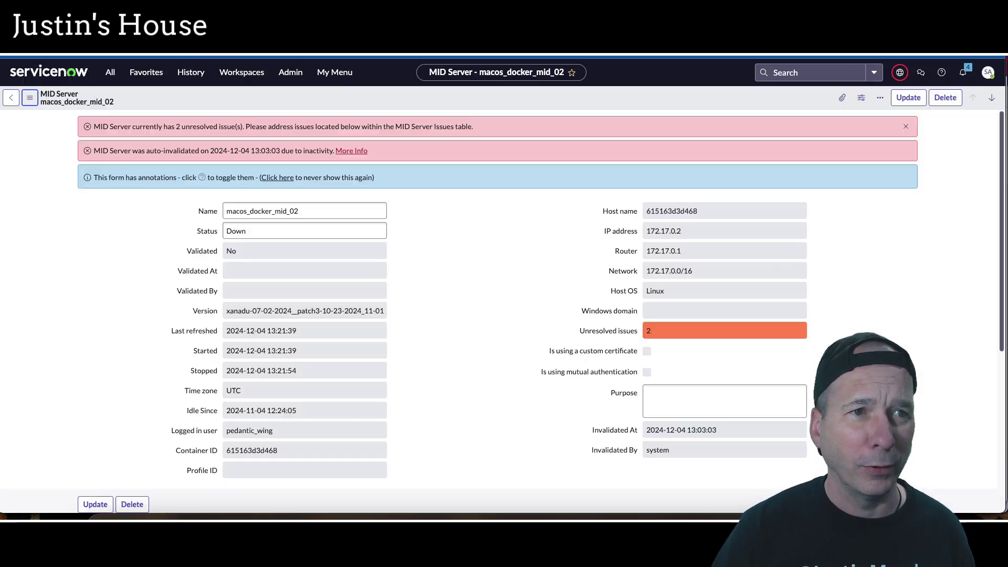
- Reload the macos_docker_mid_02 form so the checked Auto Invalidated field appears
right_click(370, 98)
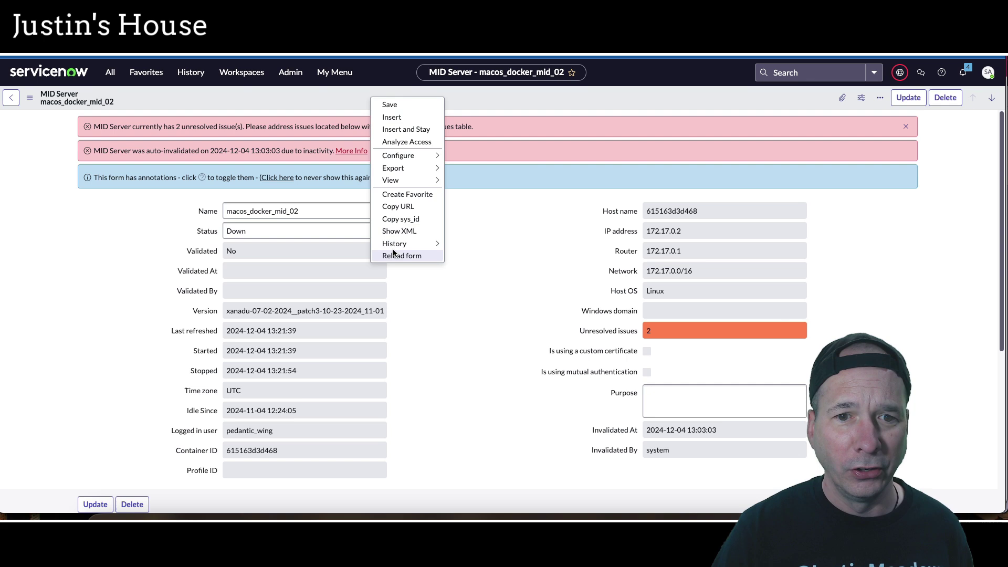
left_click(394, 254)
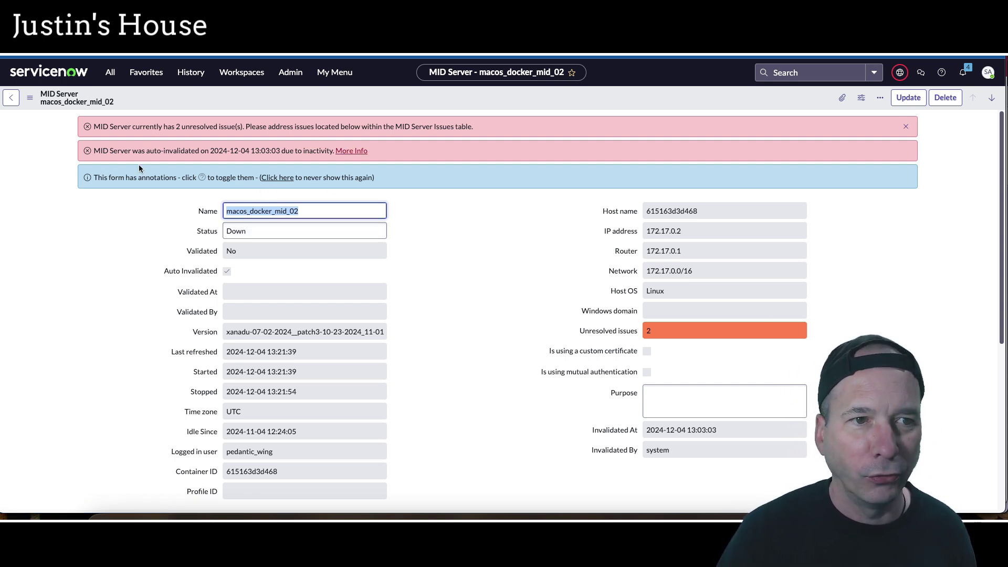
left_click(30, 98)
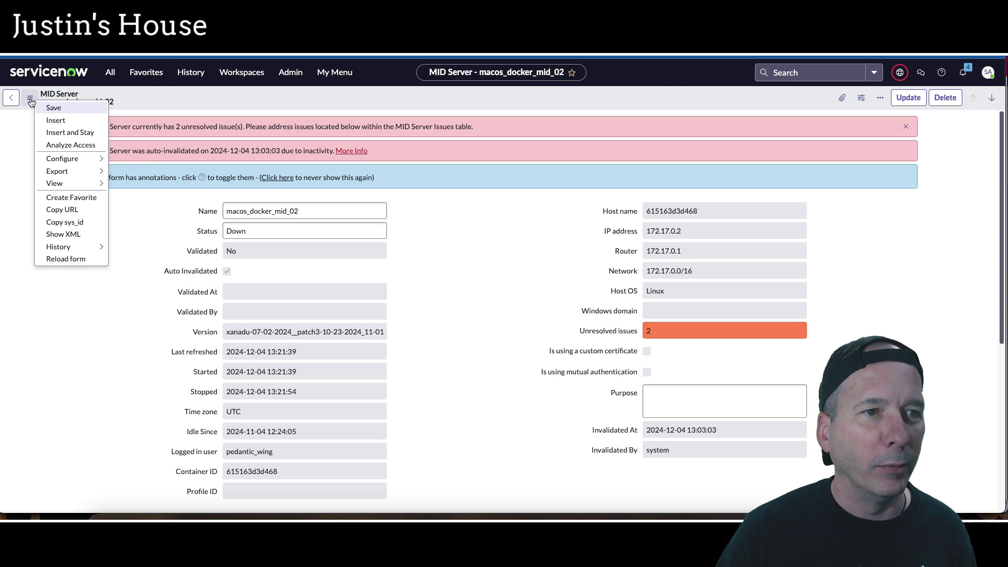
- In Form Builder, select Auto Invalidated and inspect its Active setting and UI policies
mouse_move(73, 156)
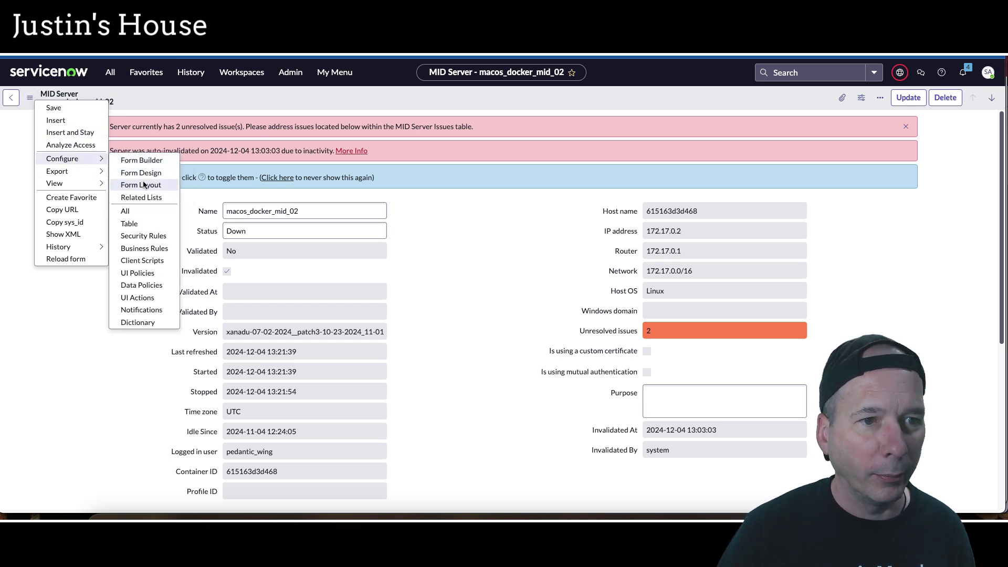
left_click(142, 160)
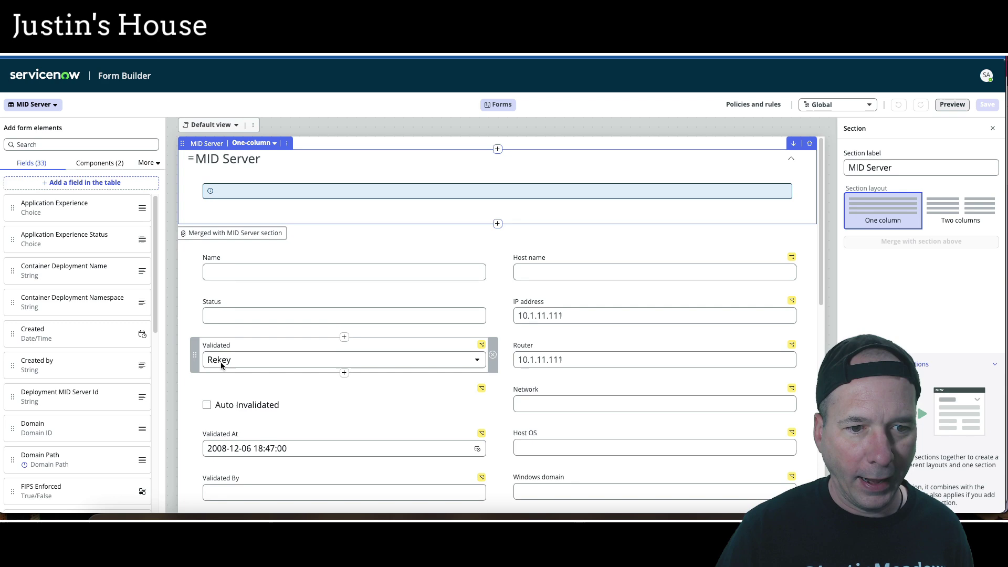
left_click(279, 407)
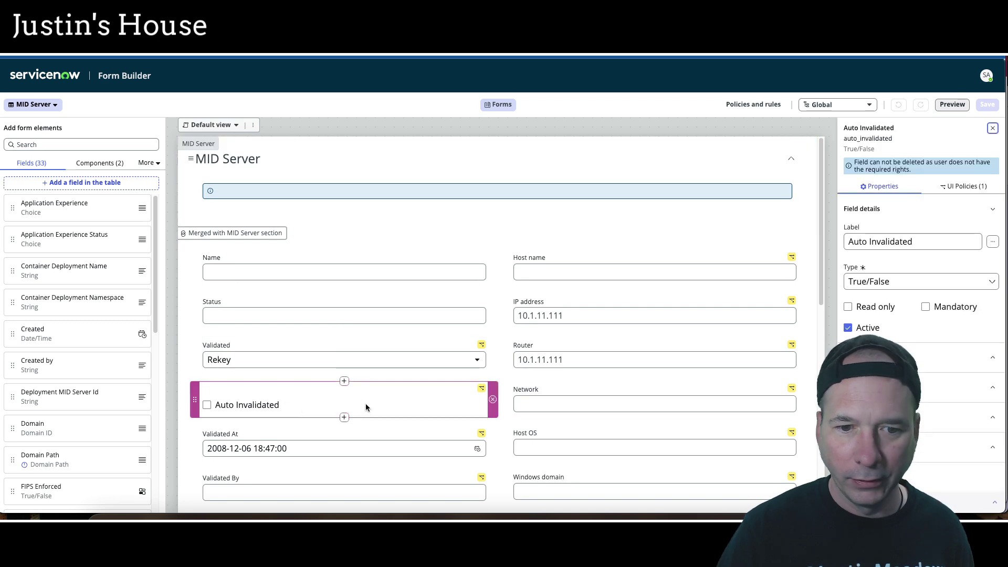
left_click(869, 329)
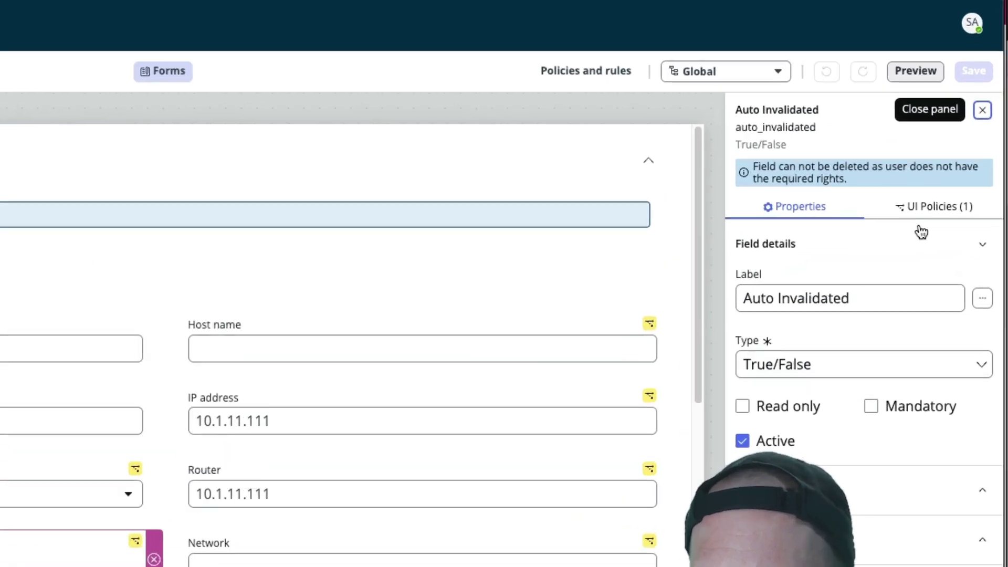
left_click(964, 188)
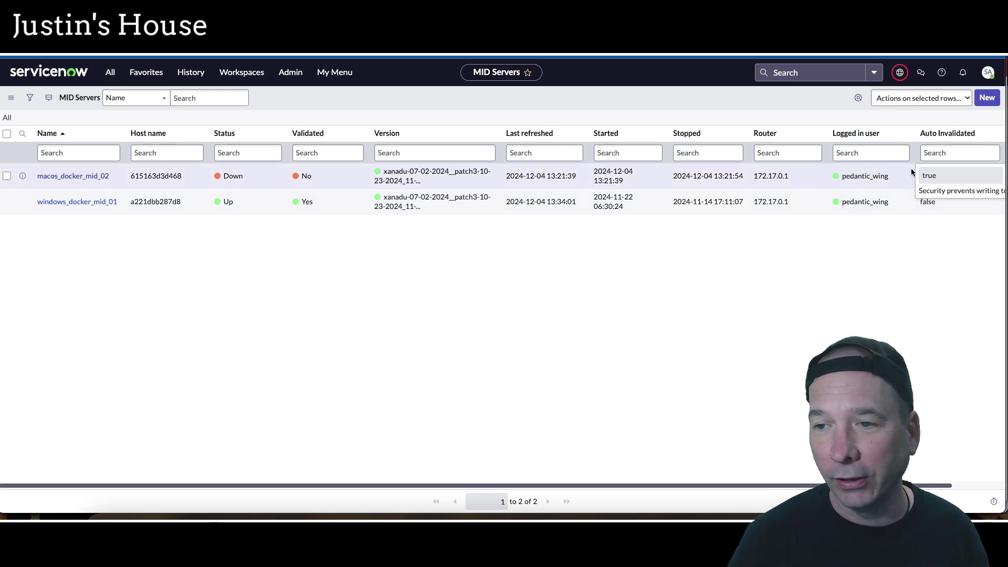
- Paste the GlideRecord script for macos_docker_mid_02 into Scripts - Background
left_click(111, 73)
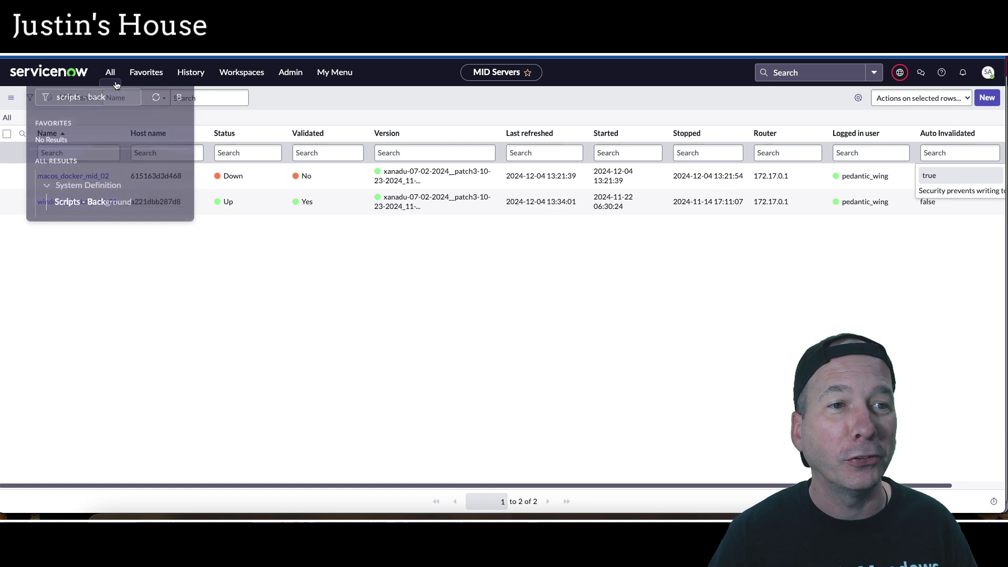
left_click(96, 197)
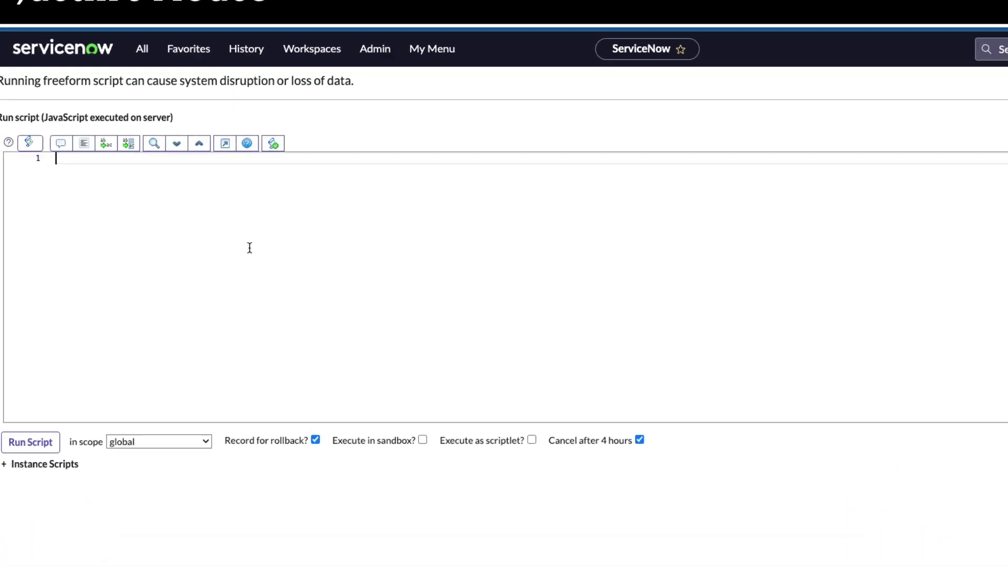
type("var mid_server = new GlideRecord('ecc_agent'); mid_server.addQuery('name', 'macos_docker_mid_02'); mid_server.query(); mid_server.next();  gs.info(mid_server.auto_invalidated);  mid_server.auto_invalidated = false;  mid_server.update();  gs.info(mid_server.auto_invalidated);")
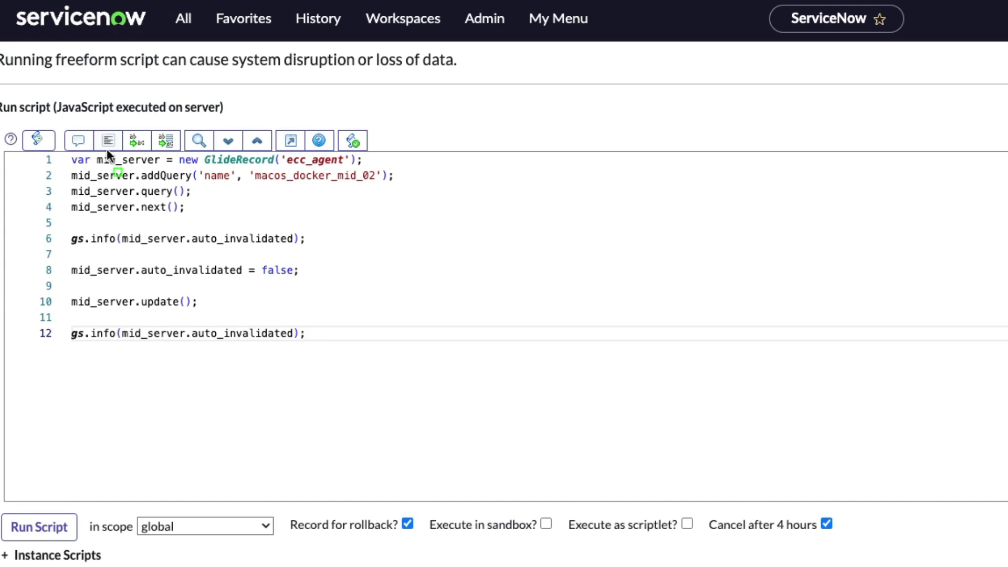
mouse_move(54, 143)
left_mouse_down()
mouse_move(216, 184)
mouse_move(407, 180)
mouse_move(369, 254)
left_mouse_up()
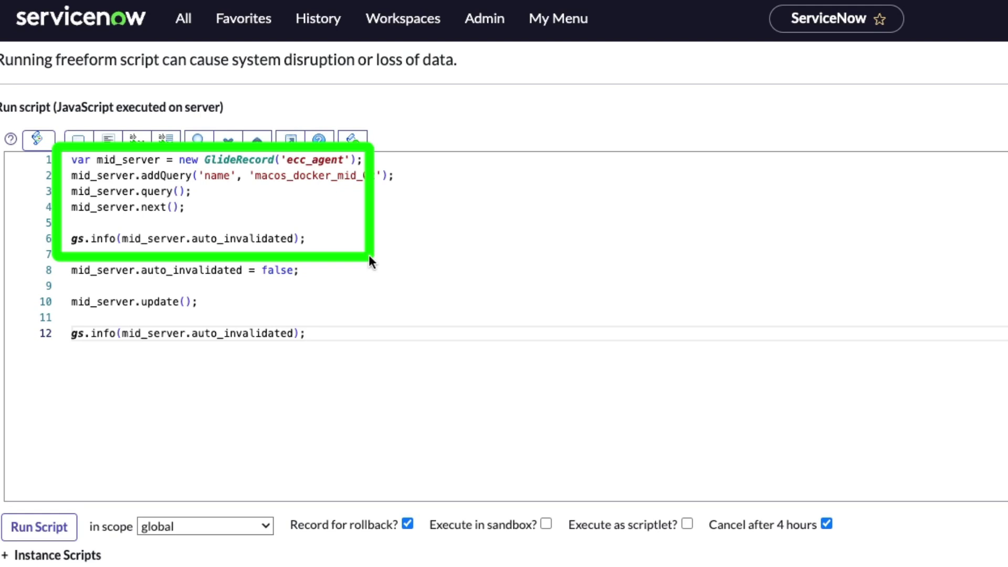
mouse_move(368, 254)
left_mouse_down()
mouse_move(349, 308)
mouse_move(357, 355)
left_mouse_up()
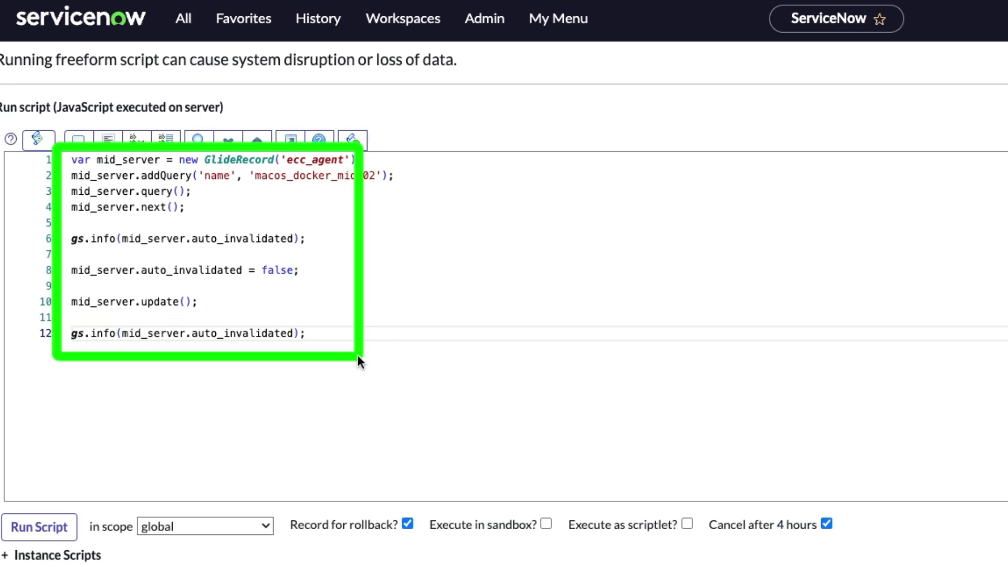
left_click_drag(357, 354, 355, 347)
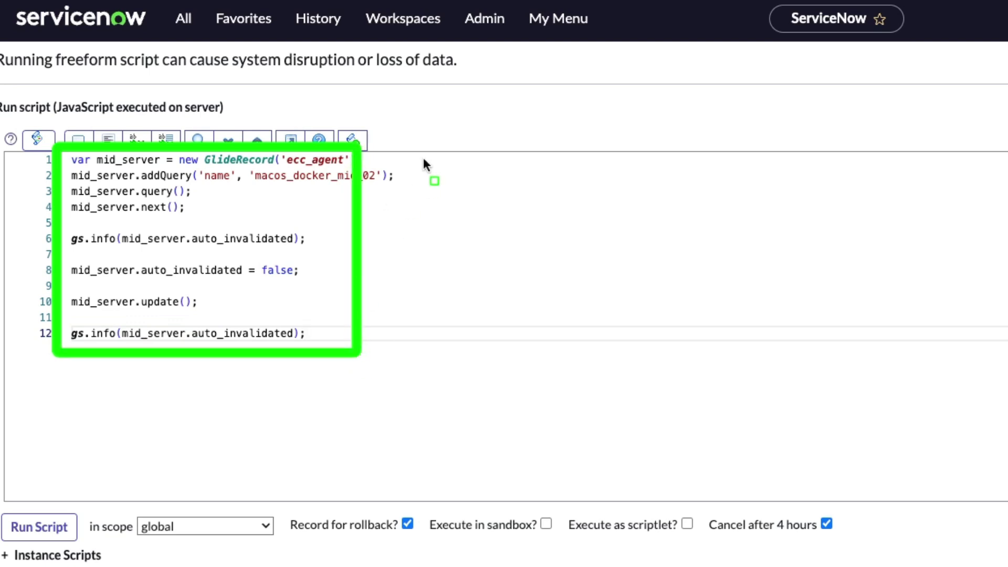
- Comment out lines 8, 10 and 12: the auto_invalidated assignment, update and final log
left_click(71, 302)
type("//")
key("Down")
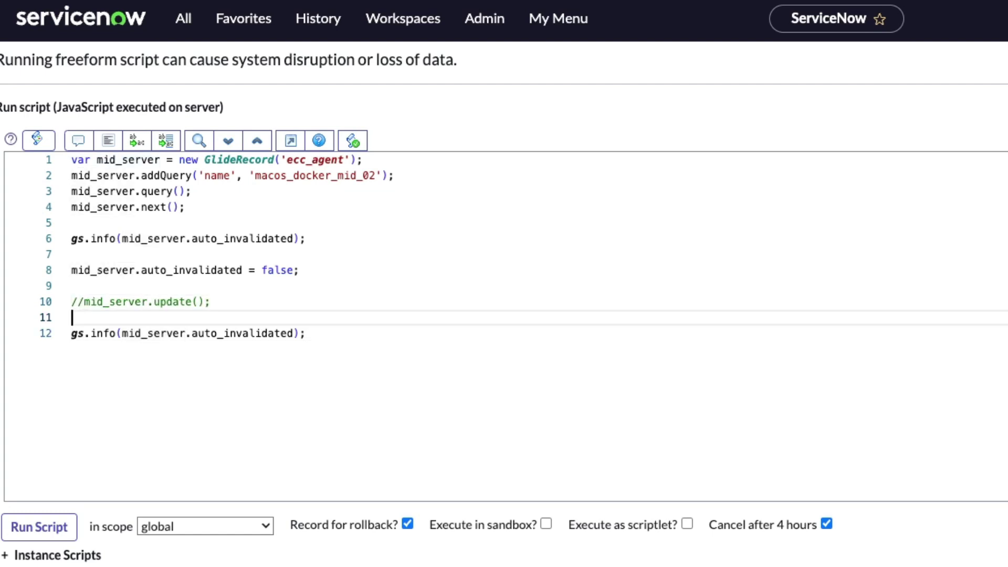
key("Down")
type("//")
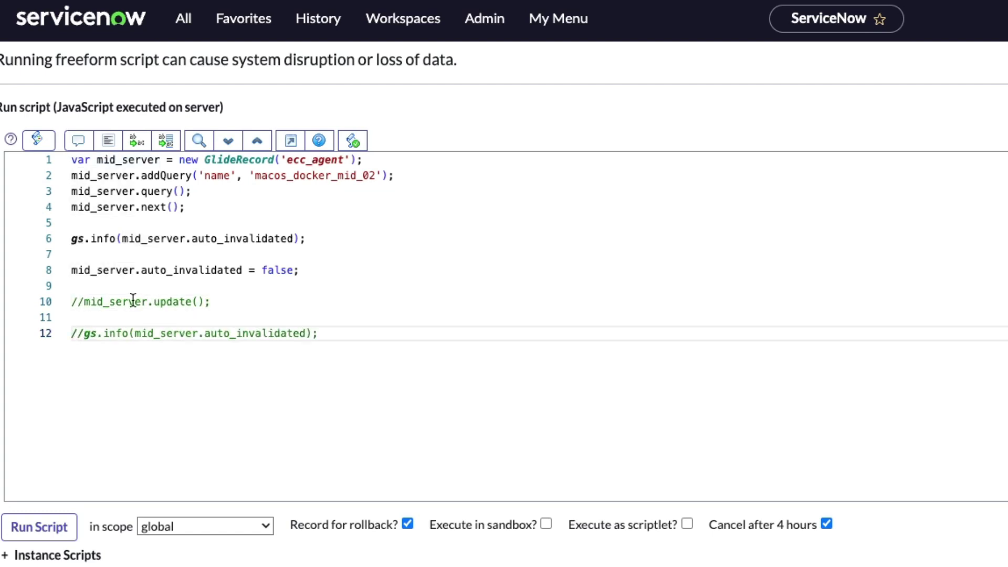
left_click(361, 295)
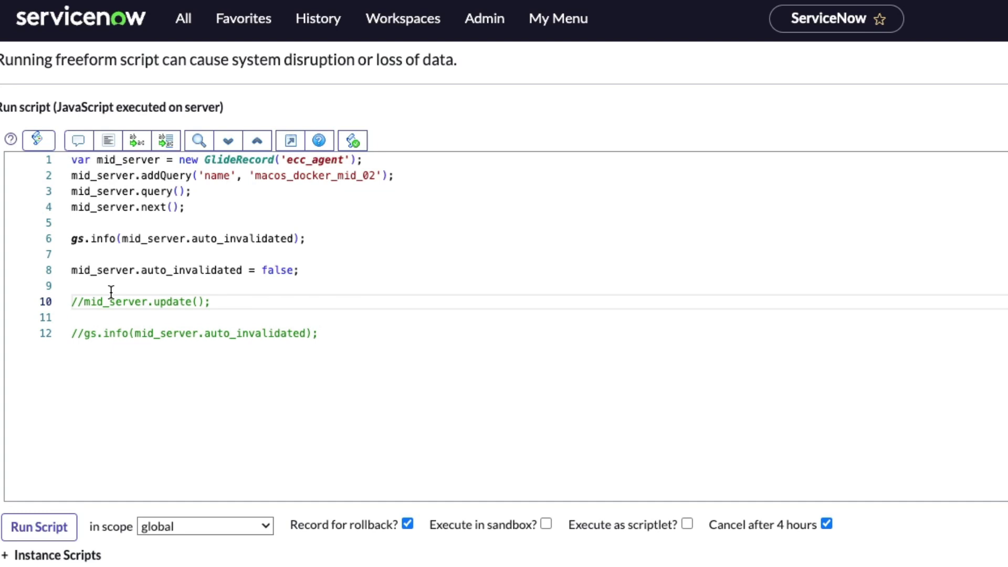
left_click(71, 271)
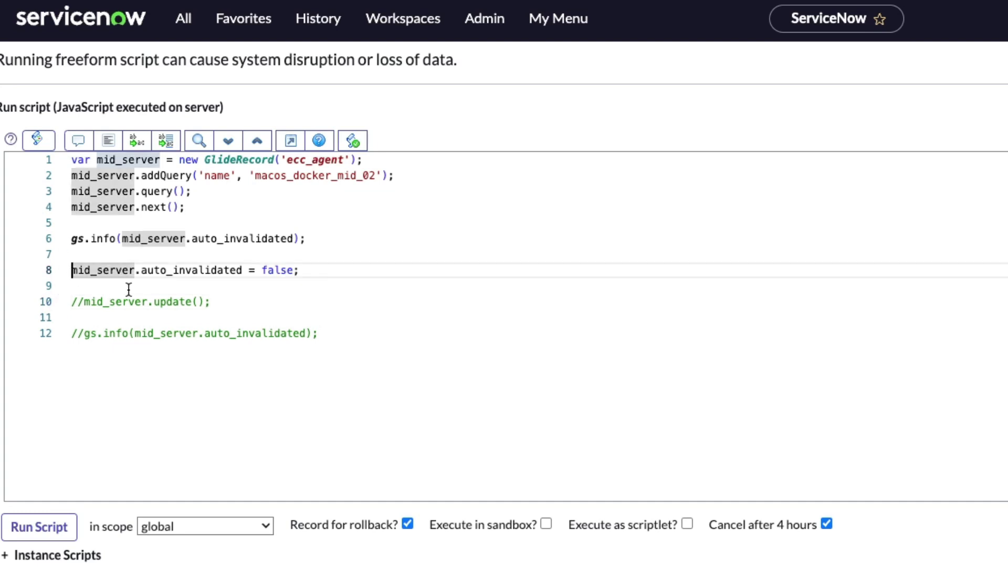
type("//")
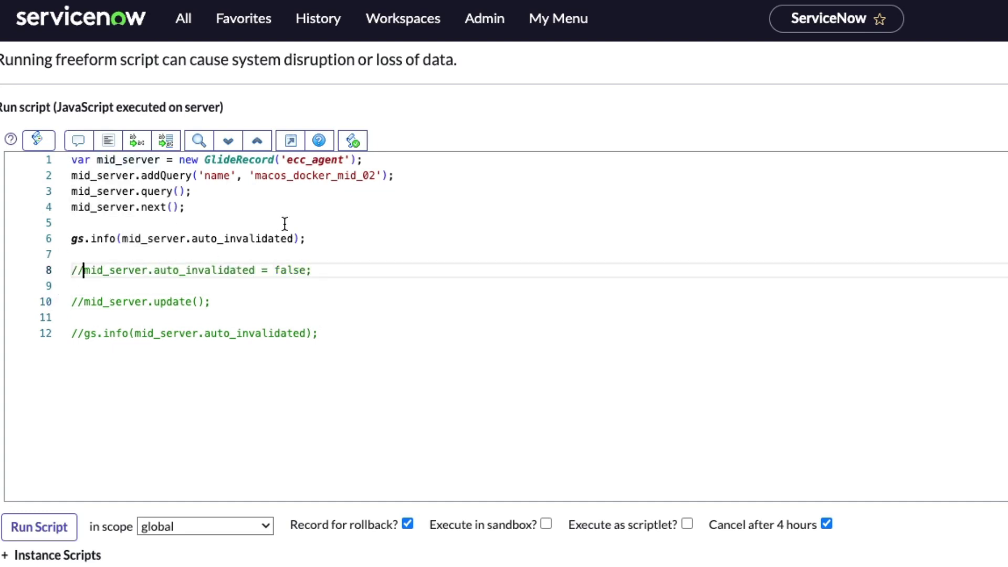
- Run the script to report macos_docker_mid_02's current auto_invalidated value
left_click(41, 527)
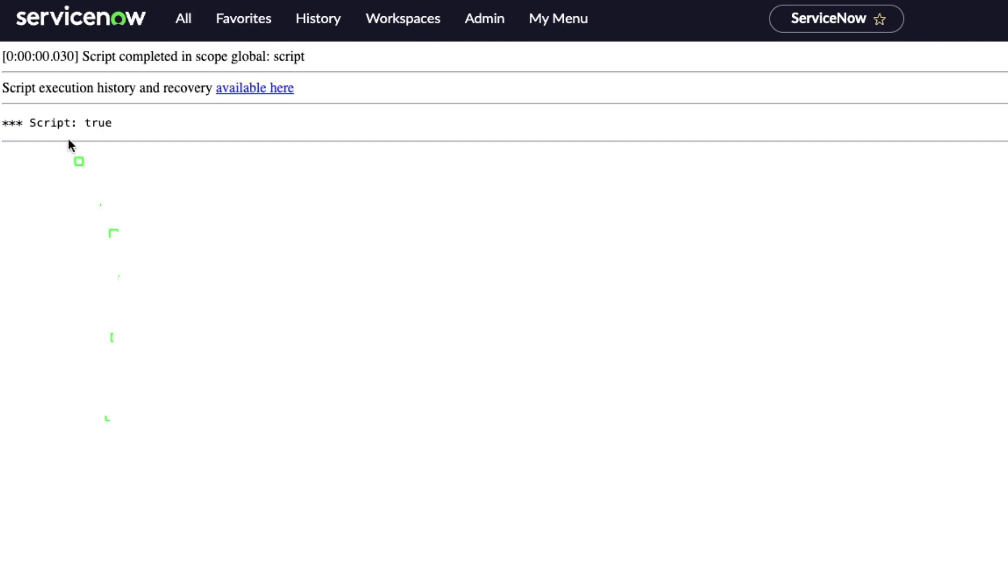
left_click_drag(59, 93, 150, 165)
key("alt+Left")
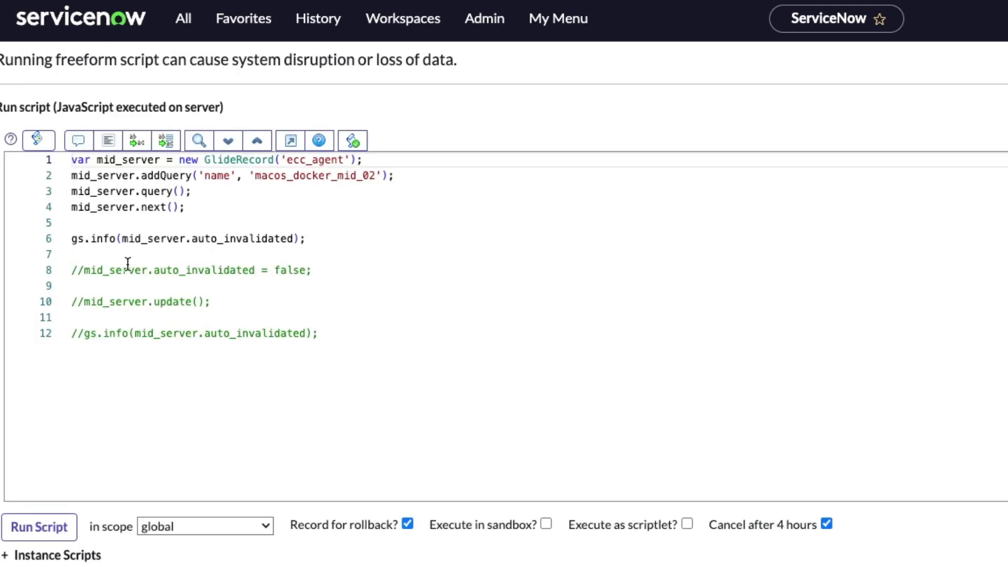
- Remove the // from the auto_invalidated assignment, update and final logging lines
left_click(82, 269)
key("BackSpace")
key("BackSpace")
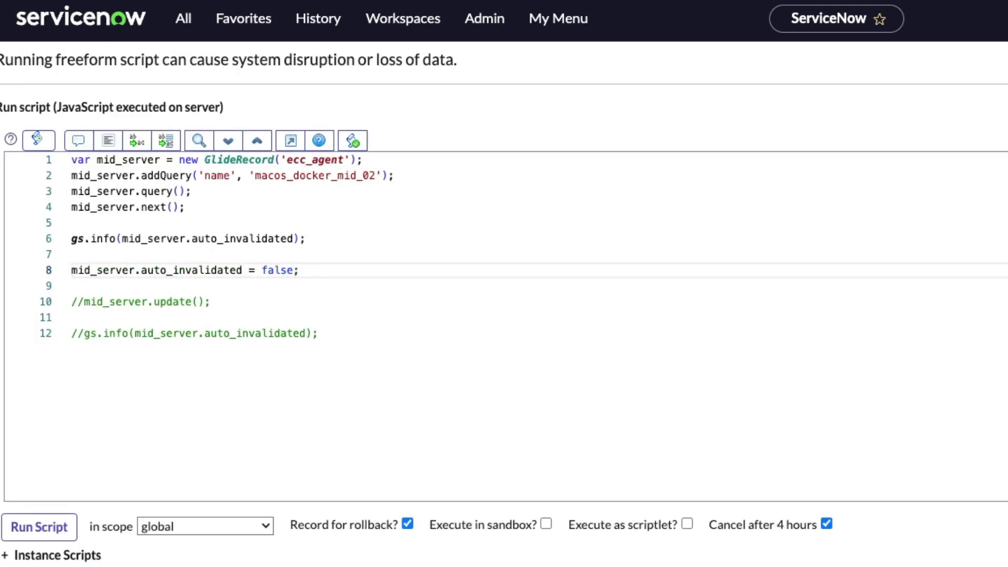
left_click(83, 301)
key("BackSpace")
key("BackSpace")
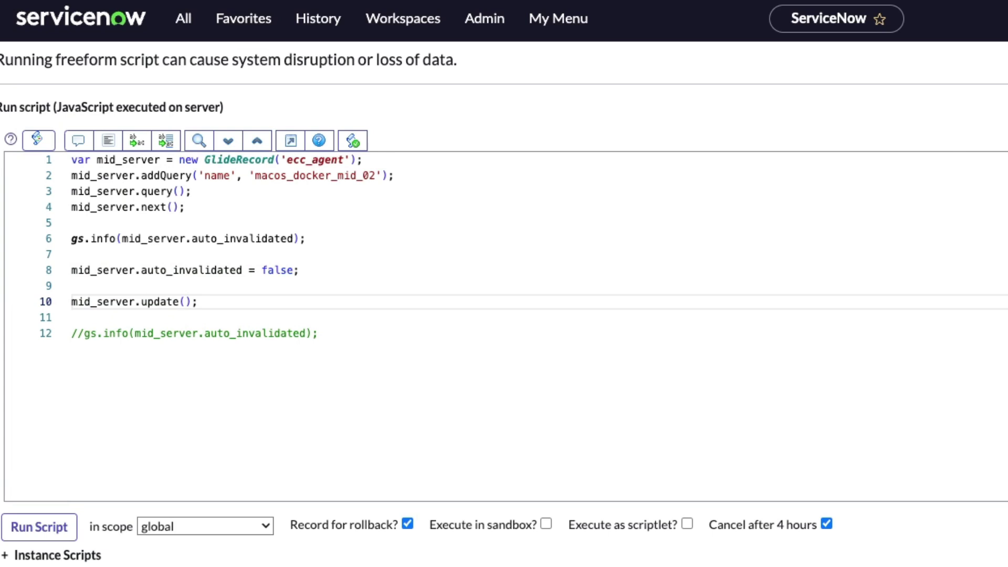
left_click(319, 332)
left_click(72, 317)
left_click(83, 333)
key("BackSpace")
key("BackSpace")
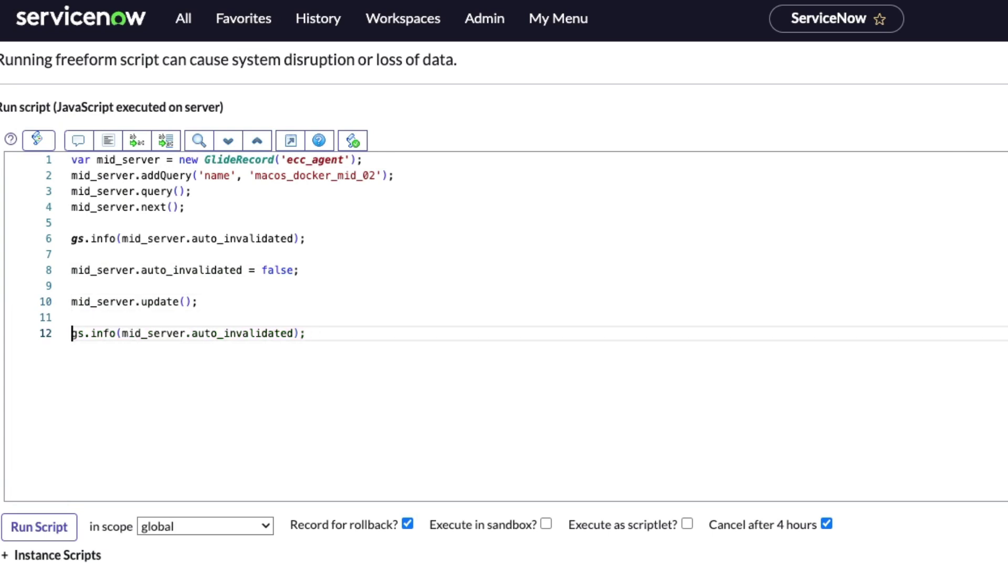
- Run the script again, setting auto_invalidated to false and updating one ecc_agent row
left_click(51, 525)
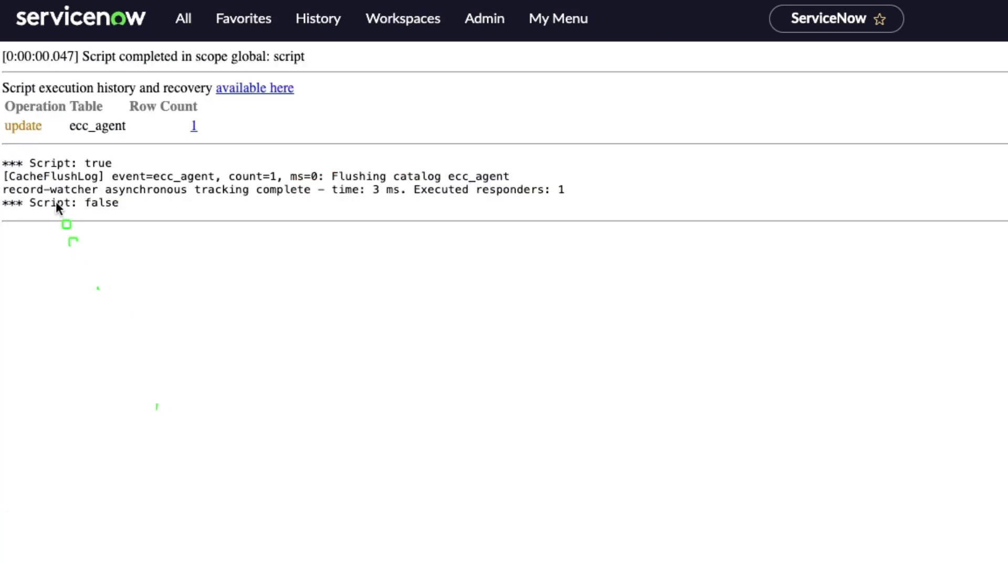
left_click_drag(7, 141, 151, 178)
left_click_drag(13, 185, 143, 231)
left_click(318, 18)
- Return to the MID Servers list, where macos_docker_mid_02 shows Auto Invalidated false
left_click(263, 152)
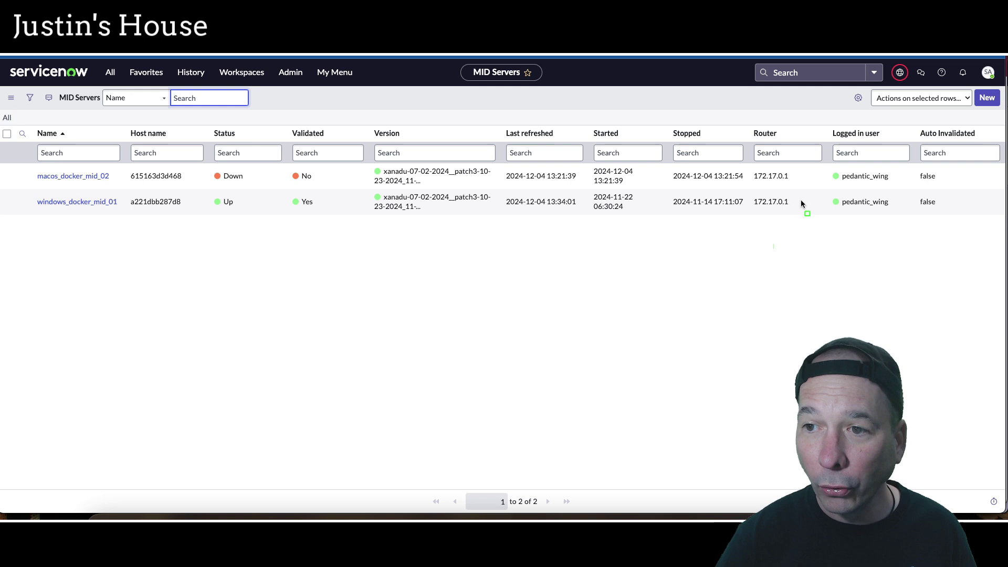
left_click_drag(913, 119, 993, 227)
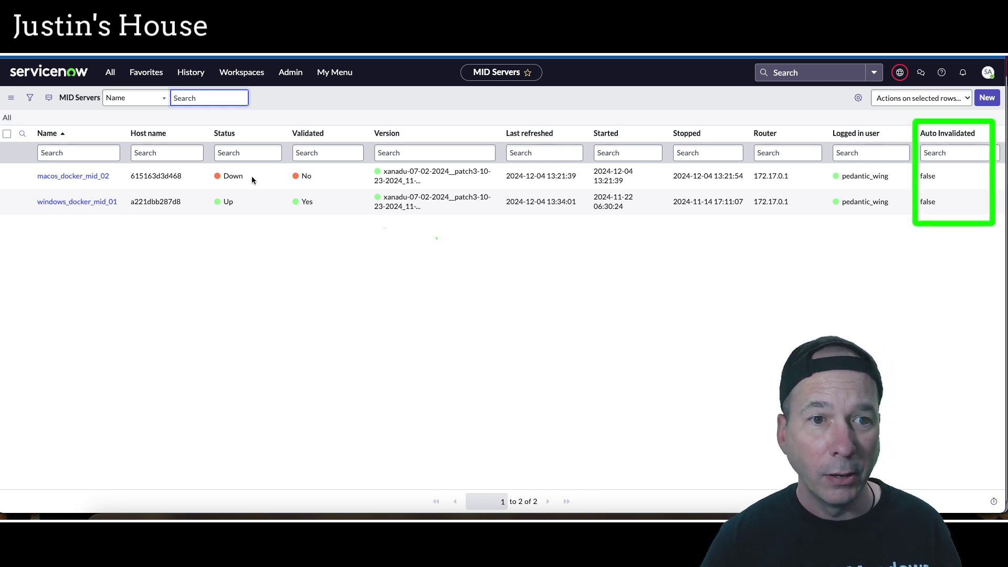
left_click_drag(192, 122, 355, 191)
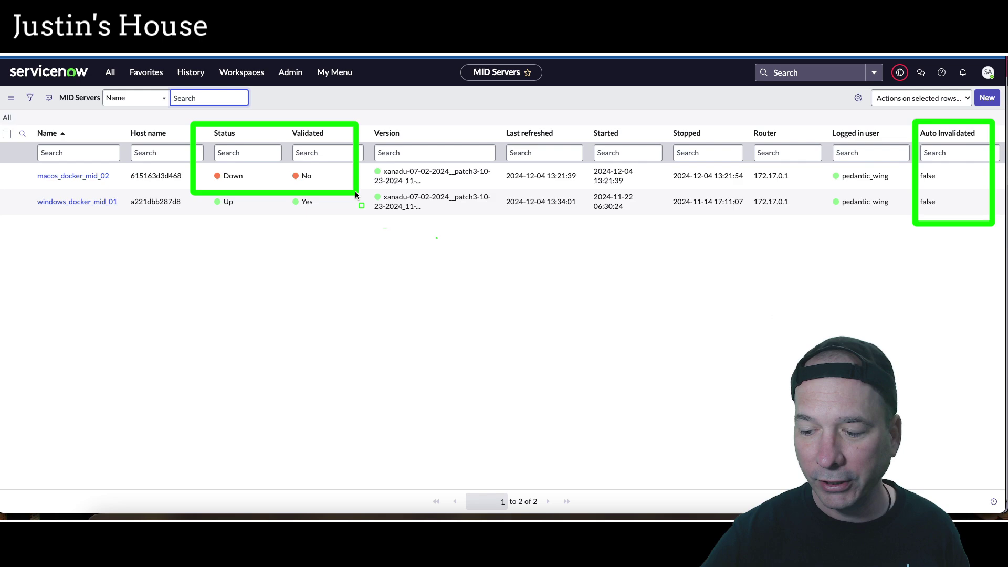
key("super+Tab")
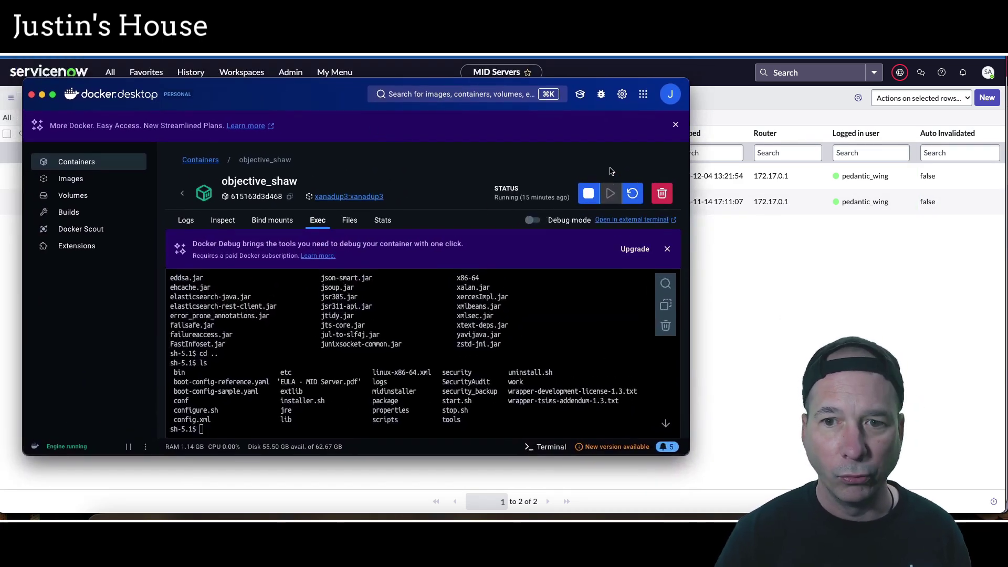
- Stop and restart the objective_shaw container, checking its logs, then go back to ServiceNow
left_click(588, 194)
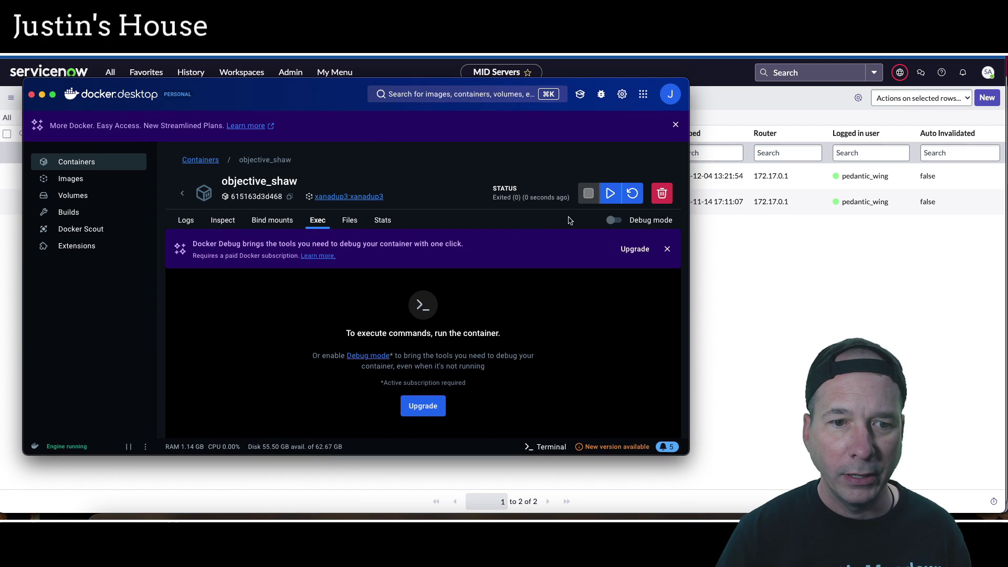
left_click(185, 220)
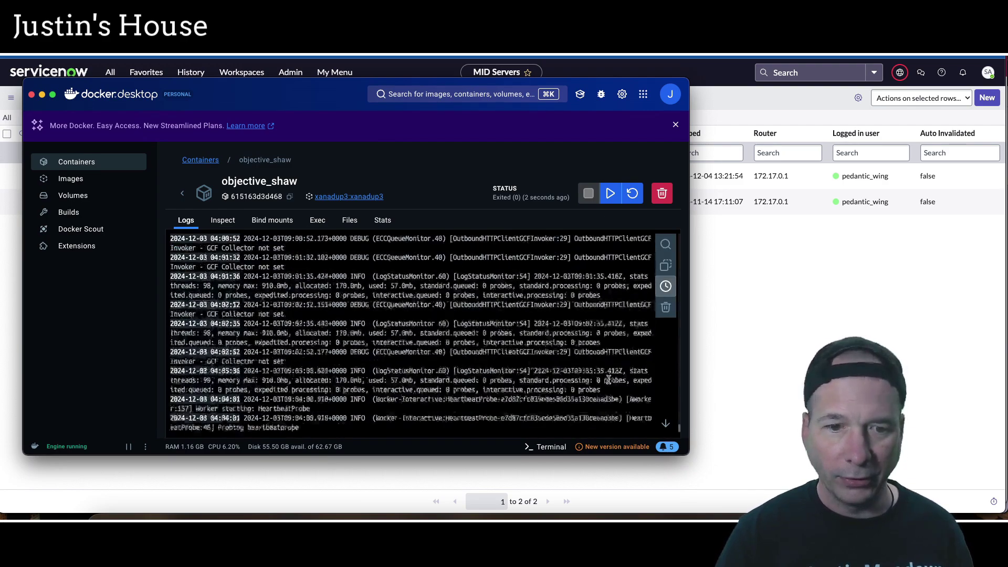
left_click(612, 193)
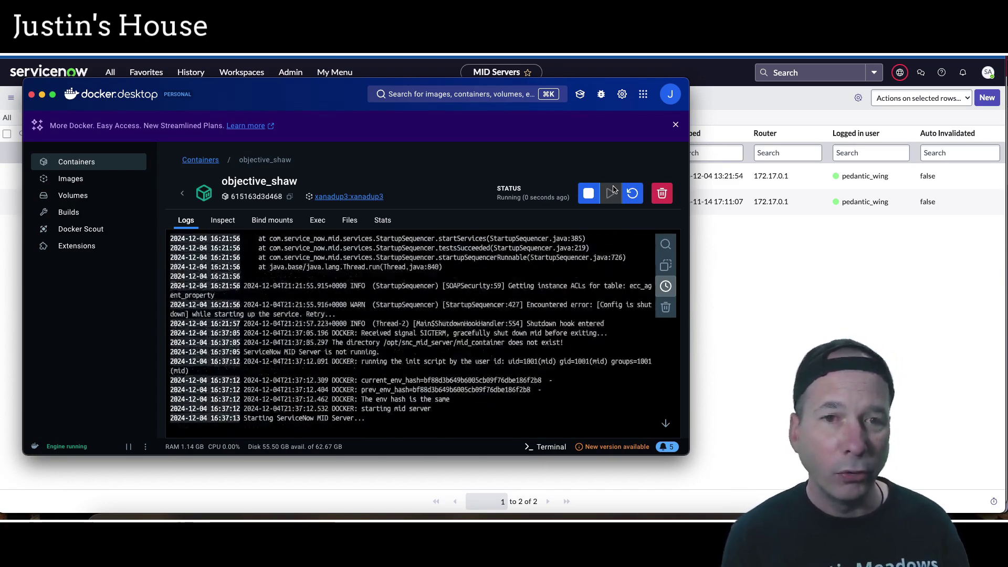
key("super+Tab")
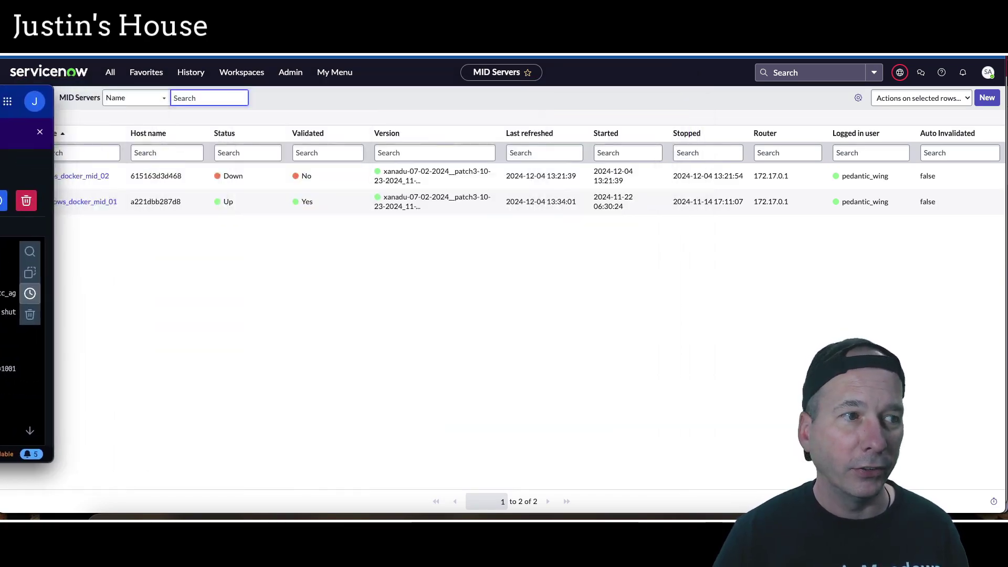
- Open the macos_docker_mid_02 record, confirm Status Up and Validated No, and compare with Docker logs
left_click(74, 177)
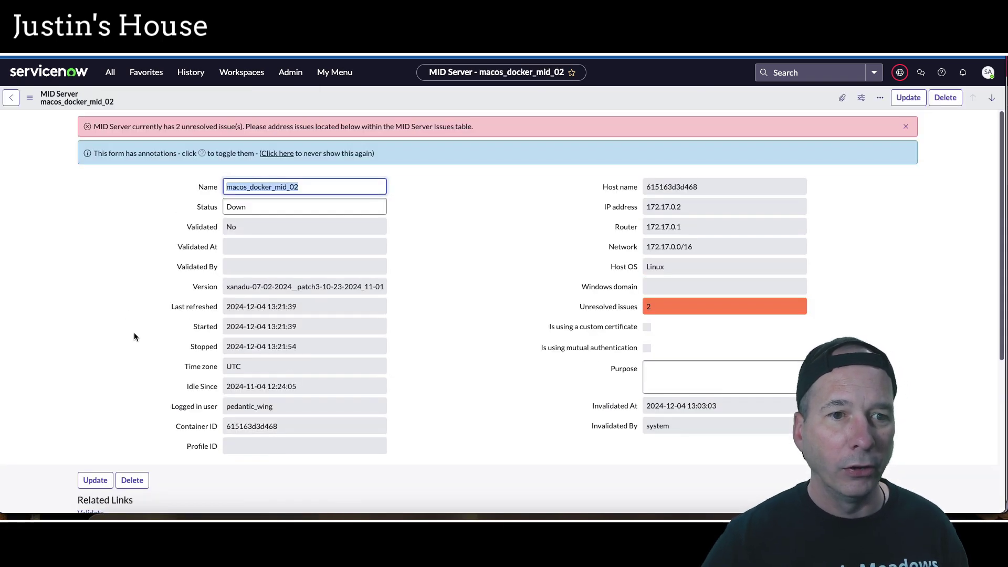
mouse_move(141, 200)
left_mouse_down()
mouse_move(238, 233)
mouse_move(329, 218)
left_mouse_up()
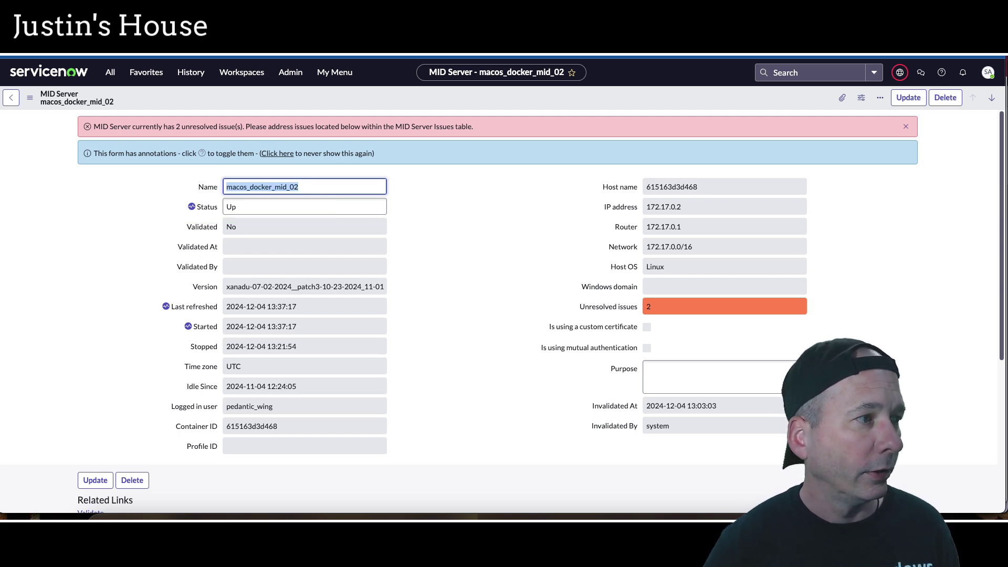
key("super+Tab")
left_click_drag(419, 197, 595, 104)
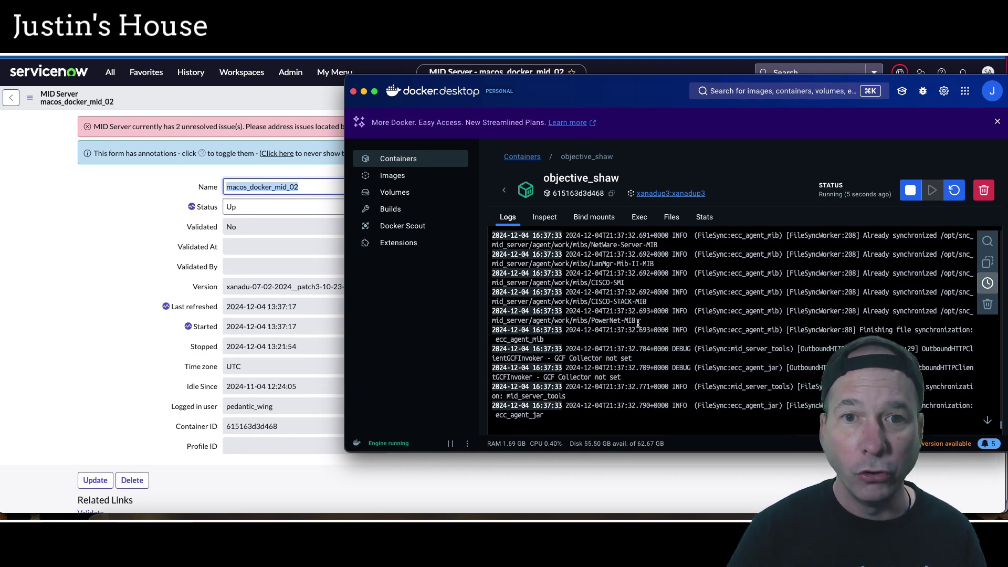
key("super+Tab")
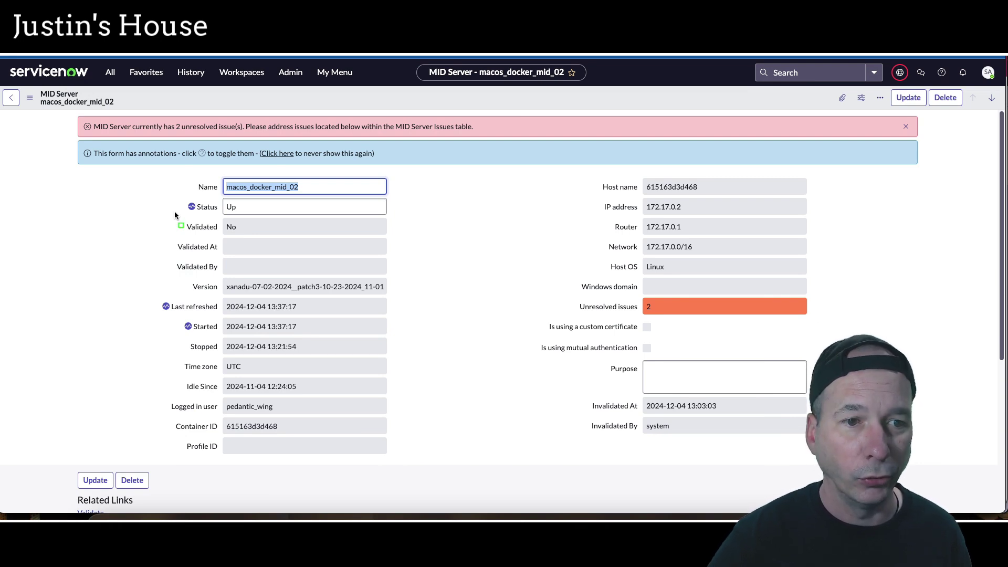
left_click_drag(174, 215, 408, 241)
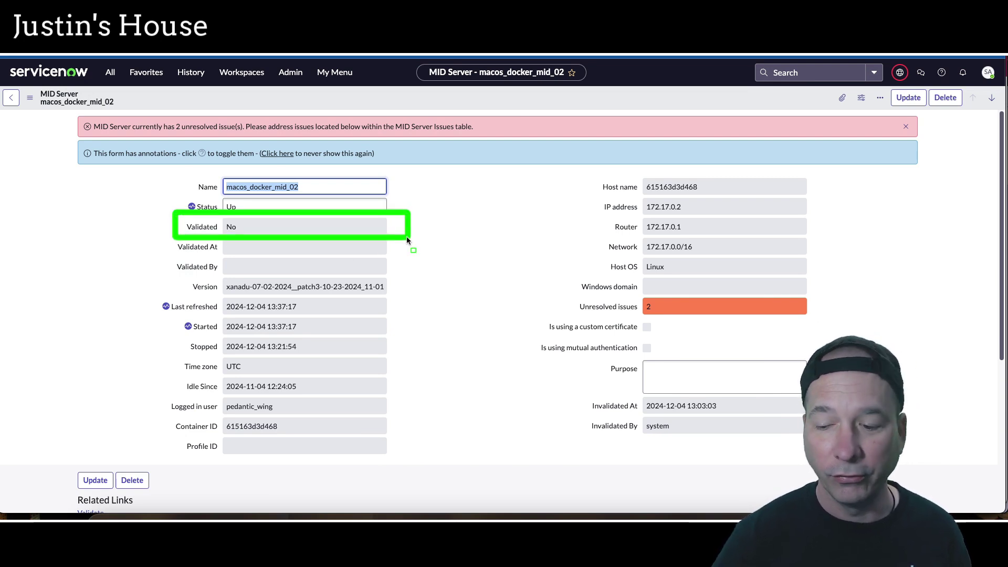
key("Escape")
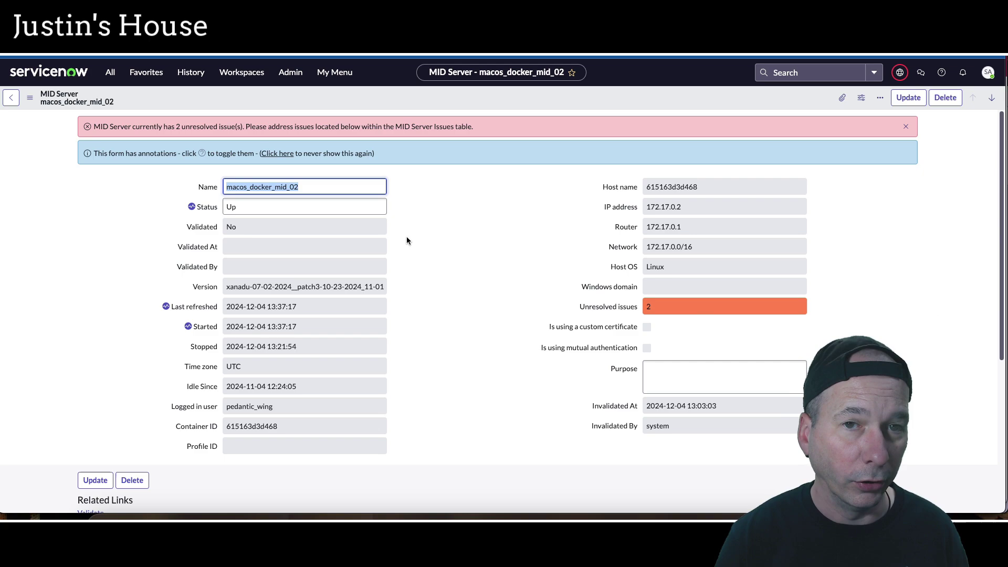
- Run Validate on the macos_docker_mid_02 form twice, watching the container logs in between
scroll(99, 349, "down", 5)
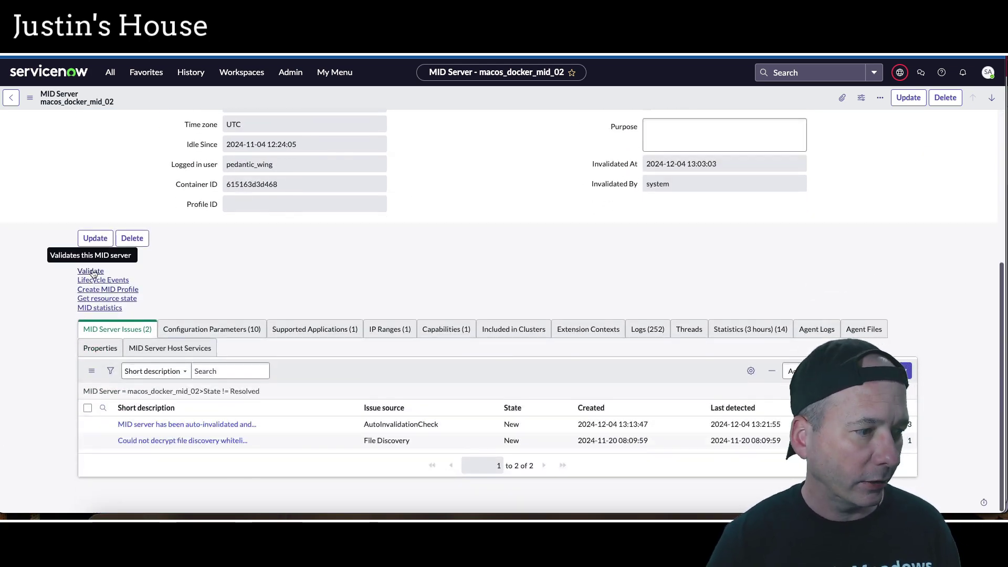
left_click(92, 271)
key("super+Tab")
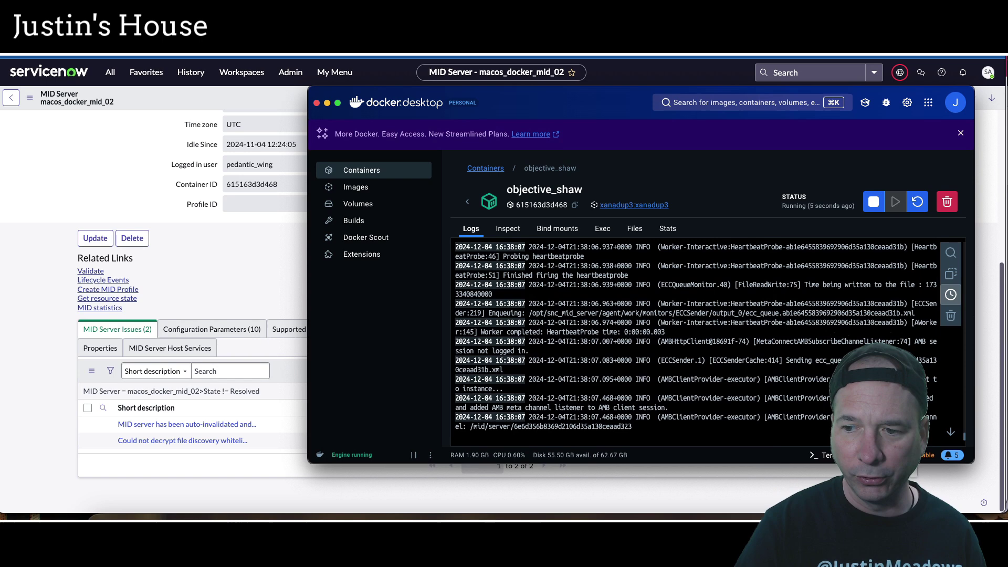
key("super+Tab")
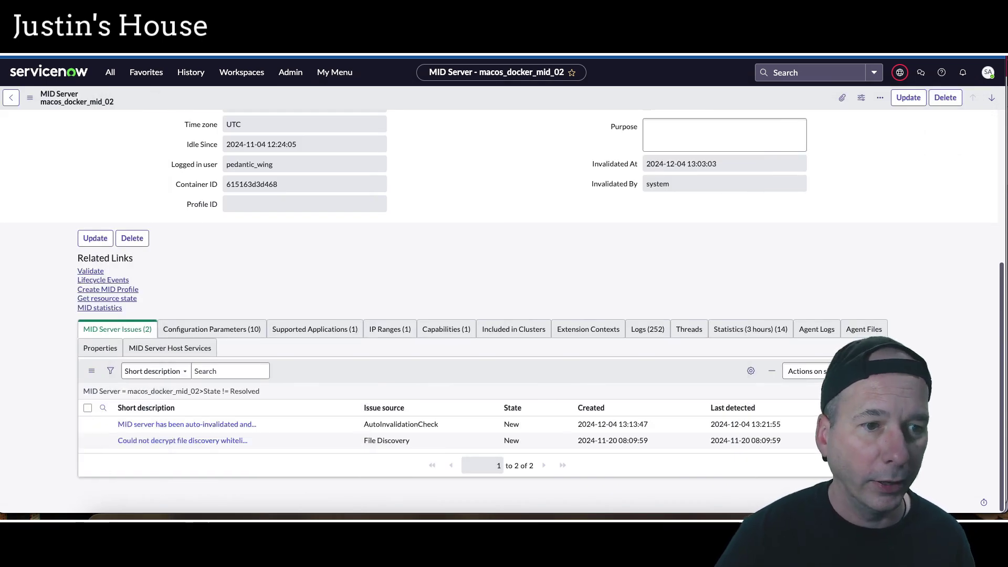
left_click(88, 272)
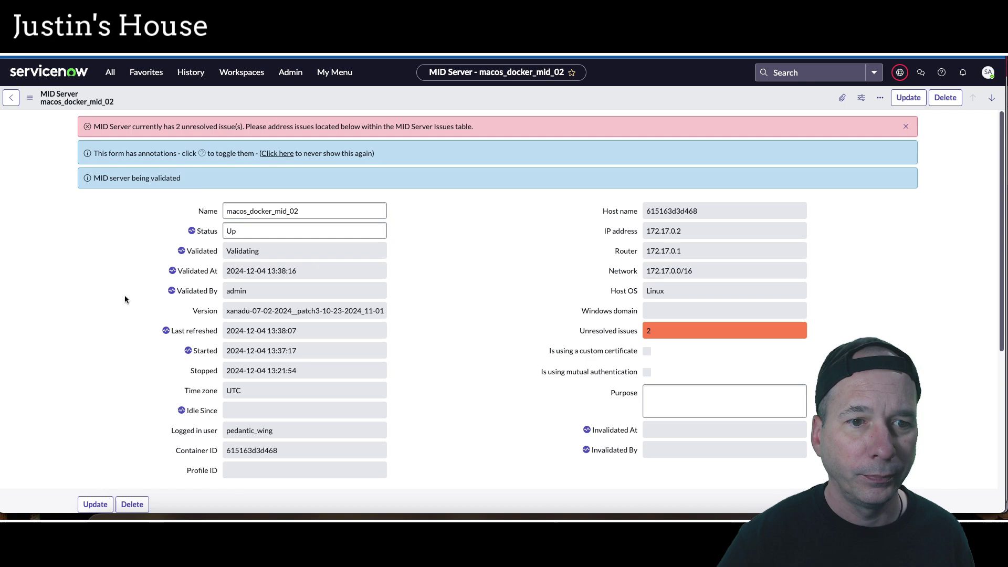
- Review the MID container's log output in Docker Desktop
mouse_move(135, 213)
left_mouse_down()
mouse_move(319, 254)
mouse_move(321, 274)
left_mouse_up()
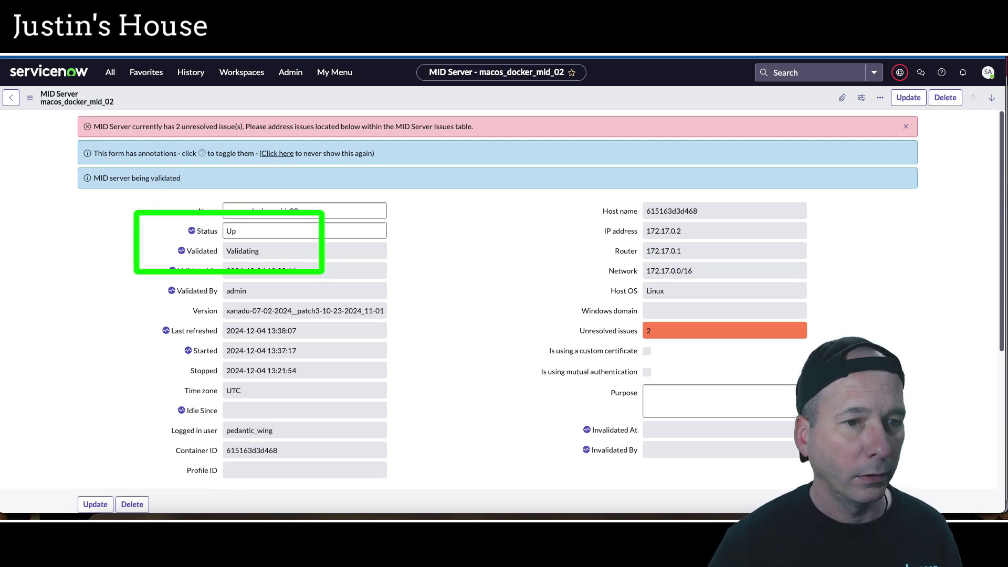
left_click_drag(0, 420, 591, 67)
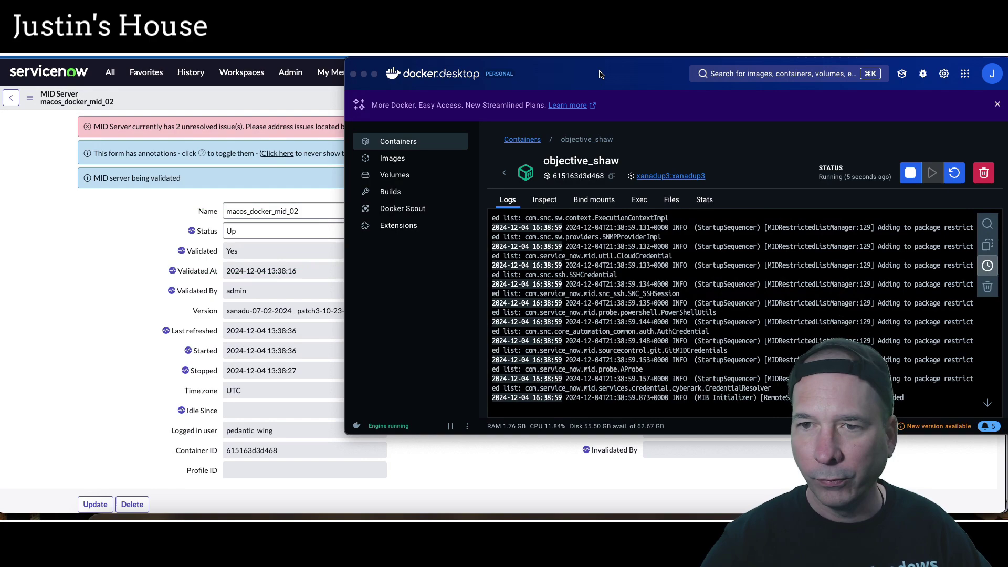
key("super+w")
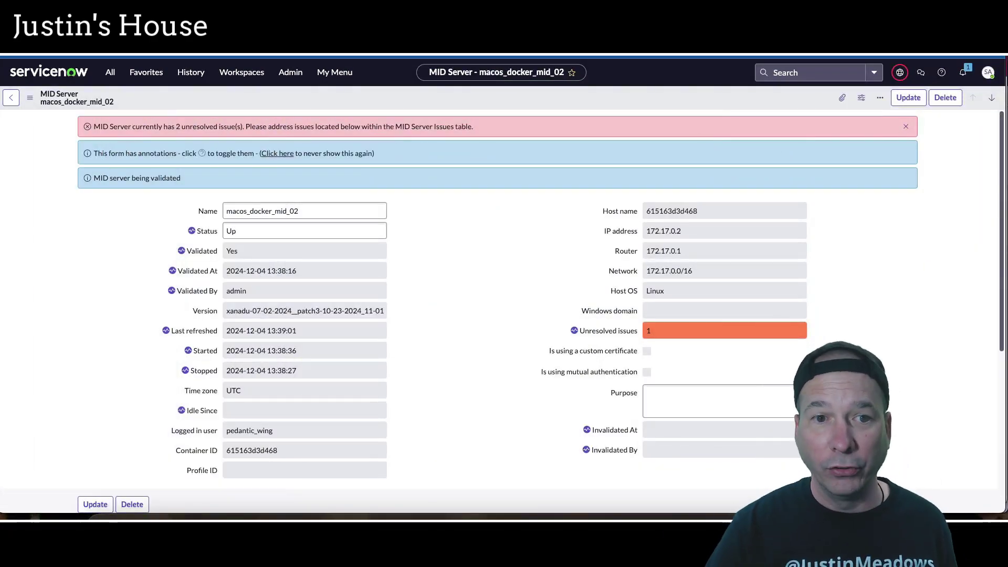
- Reload the MID Server Issues list and the form to show Validated Yes with 0 issues
scroll(102, 251, "down", 5)
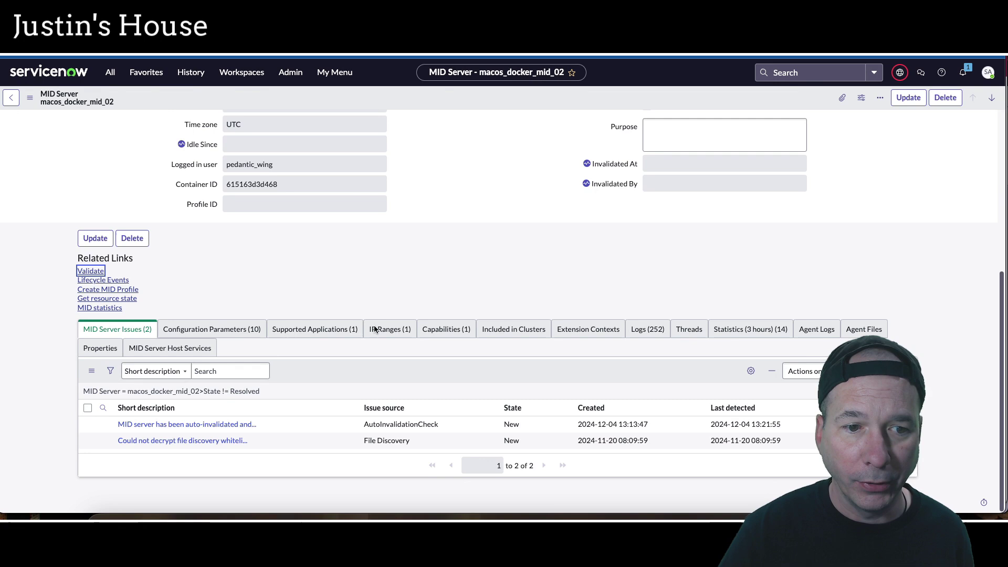
right_click(490, 366)
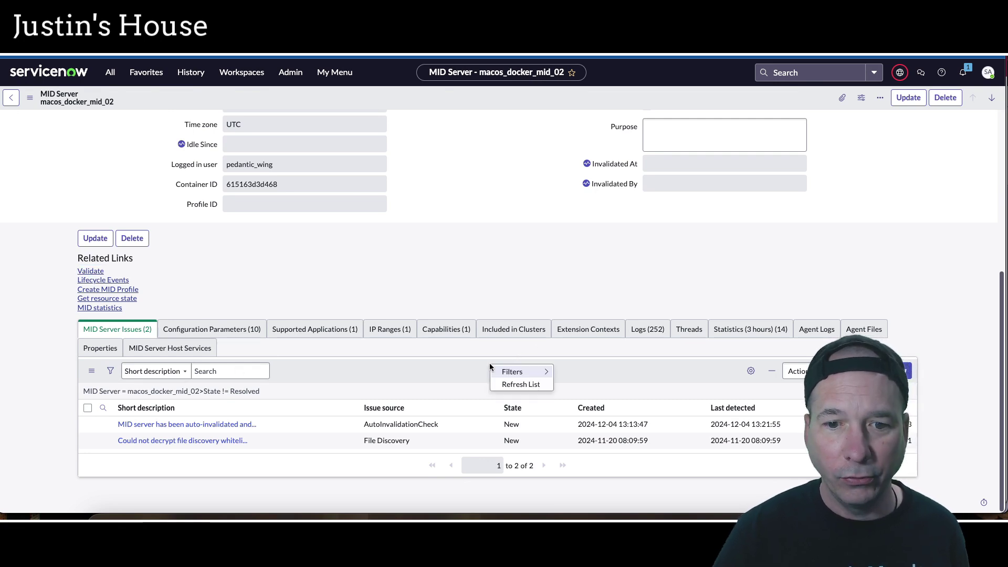
left_click(508, 384)
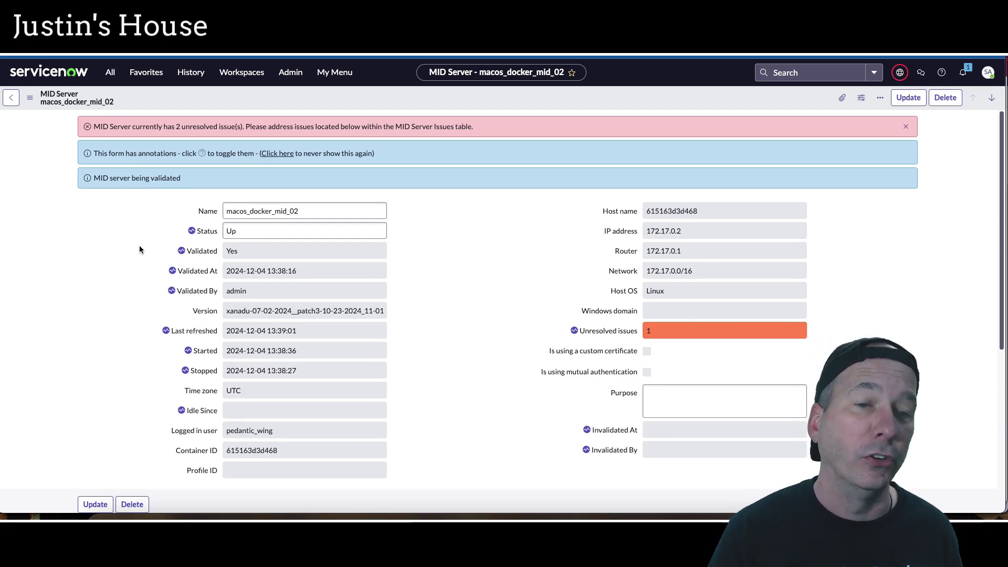
right_click(450, 91)
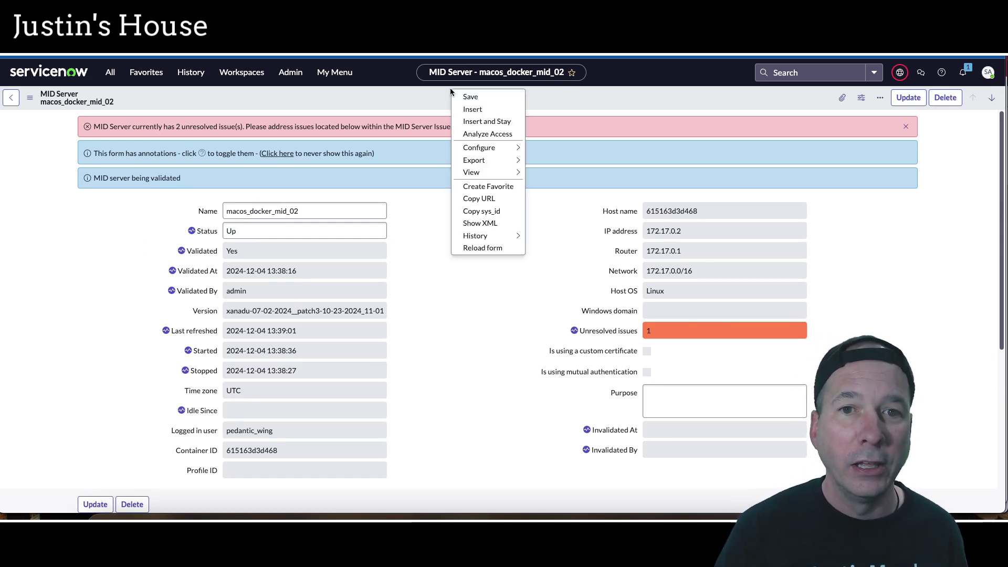
left_click(472, 244)
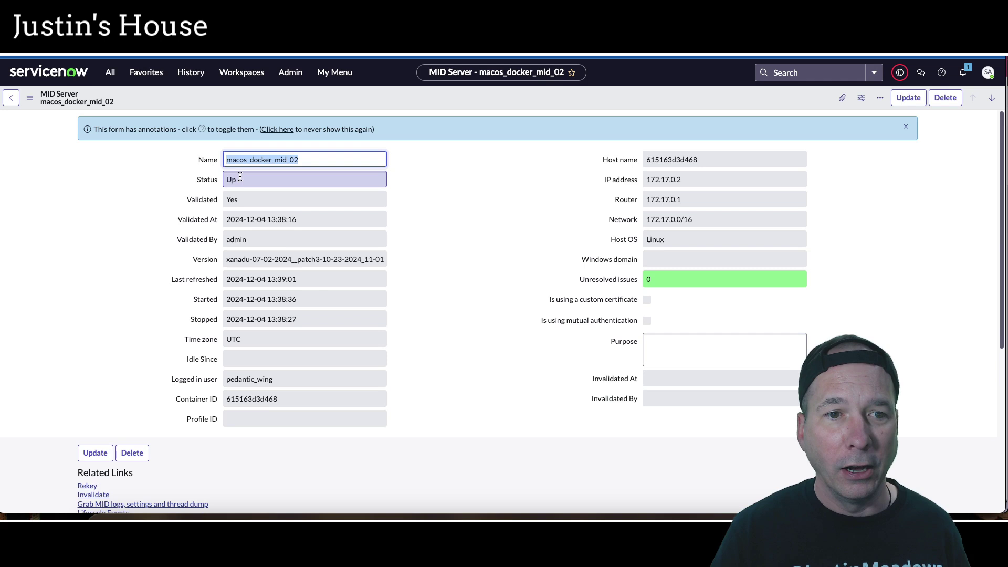
- In the Justins House workspace, refresh Active Incidents and open its list of five incidents
left_click(240, 72)
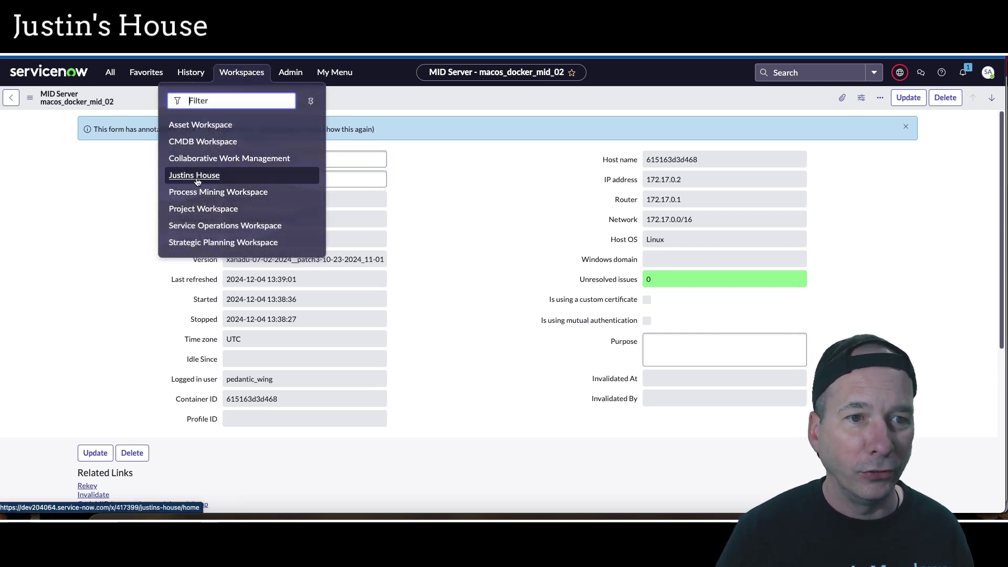
left_click(197, 177)
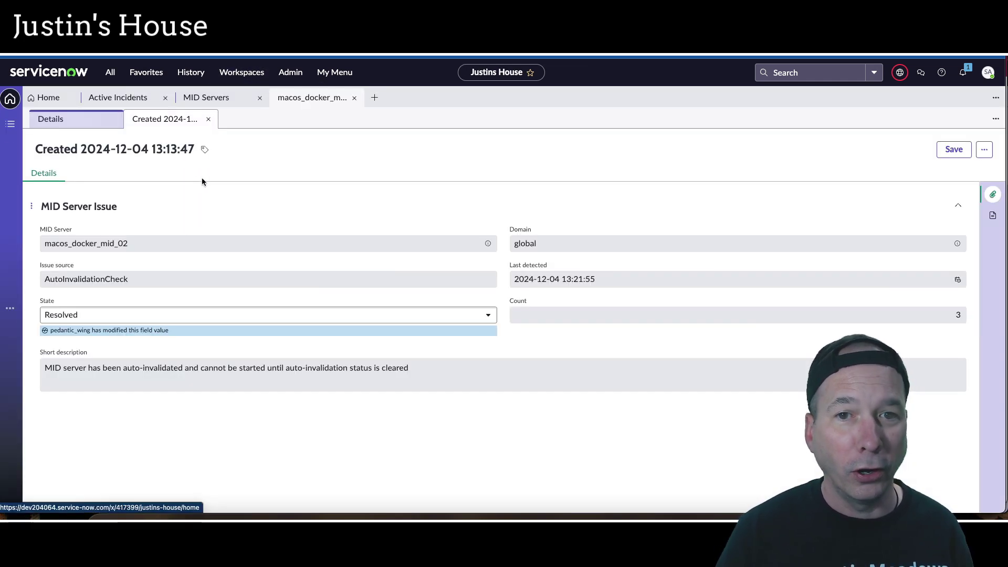
left_click(118, 97)
left_click(49, 97)
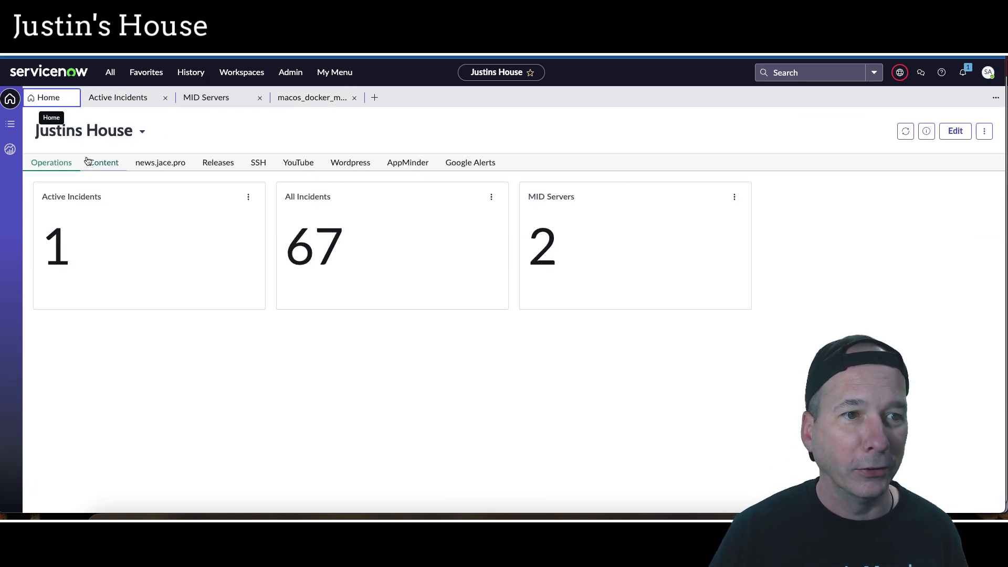
left_click(81, 226)
left_click(48, 97)
left_click(248, 198)
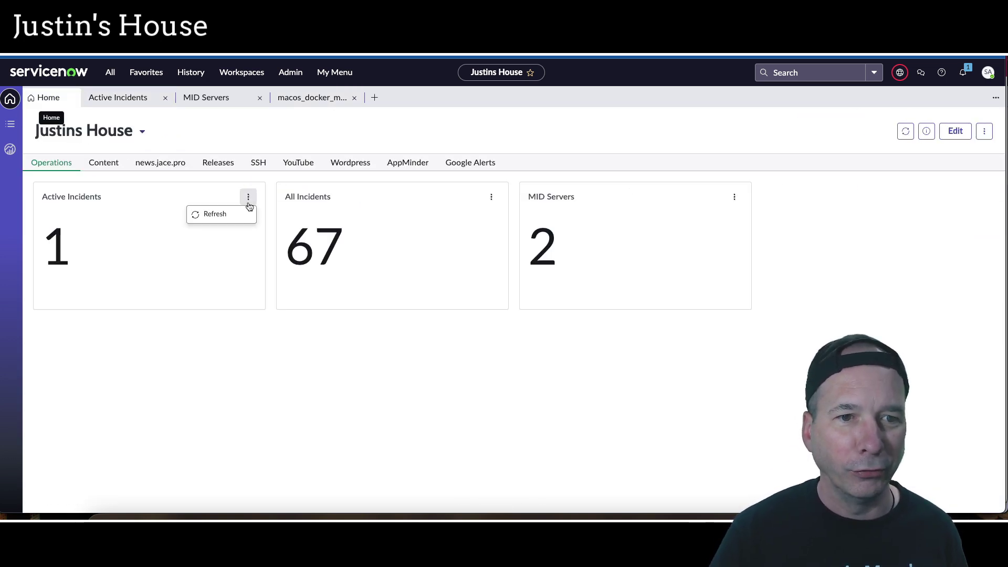
left_click(242, 210)
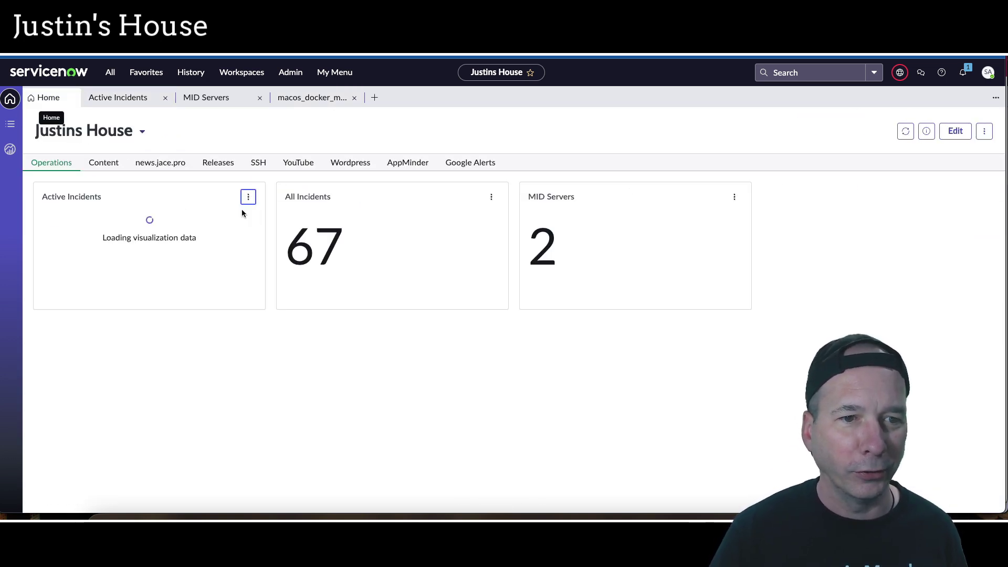
left_click(34, 244)
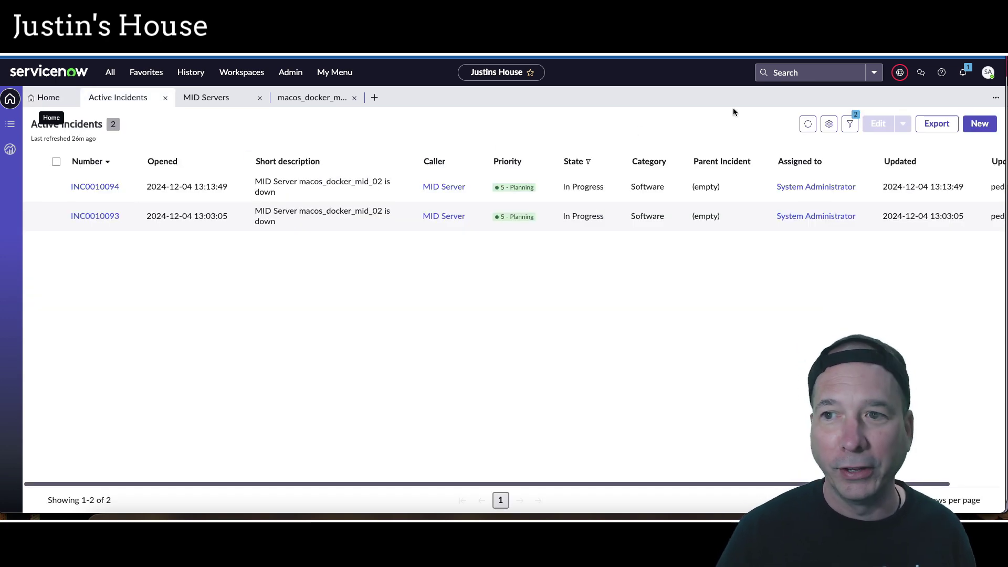
left_click(807, 123)
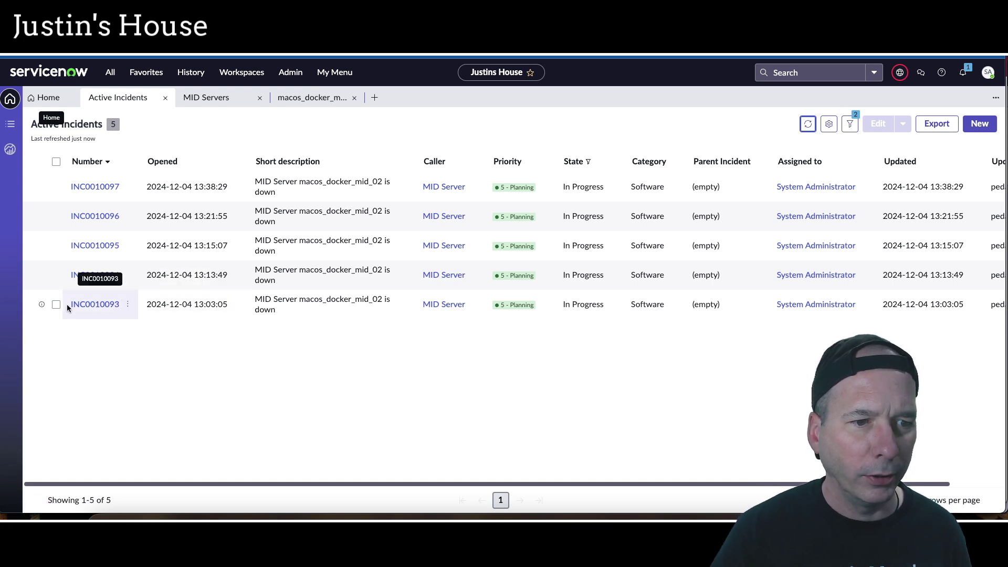
- Set INC0010093 as the Parent Incident on the four duplicate incidents
left_click_drag(67, 307, 120, 306)
key("ctrl+c")
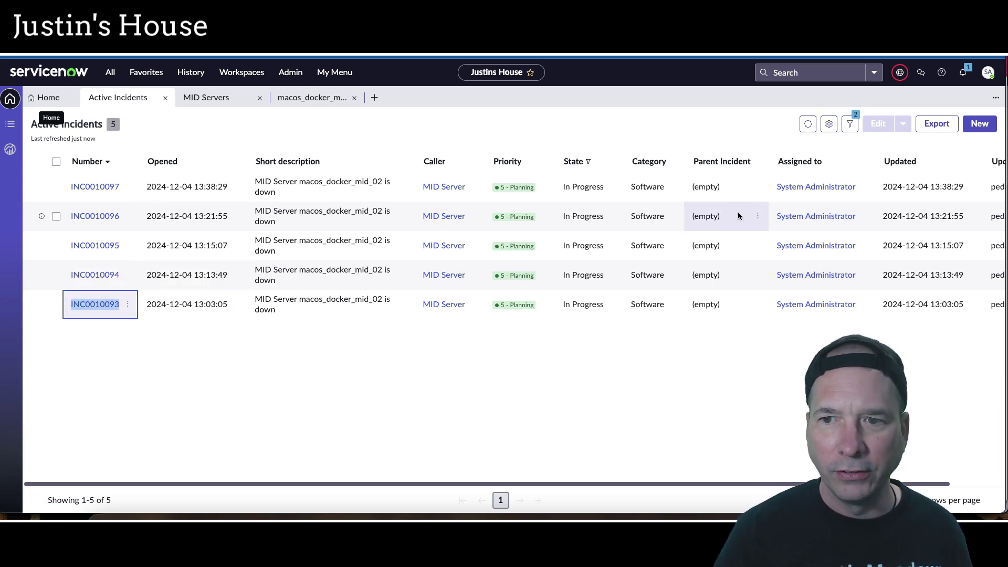
left_click(735, 190)
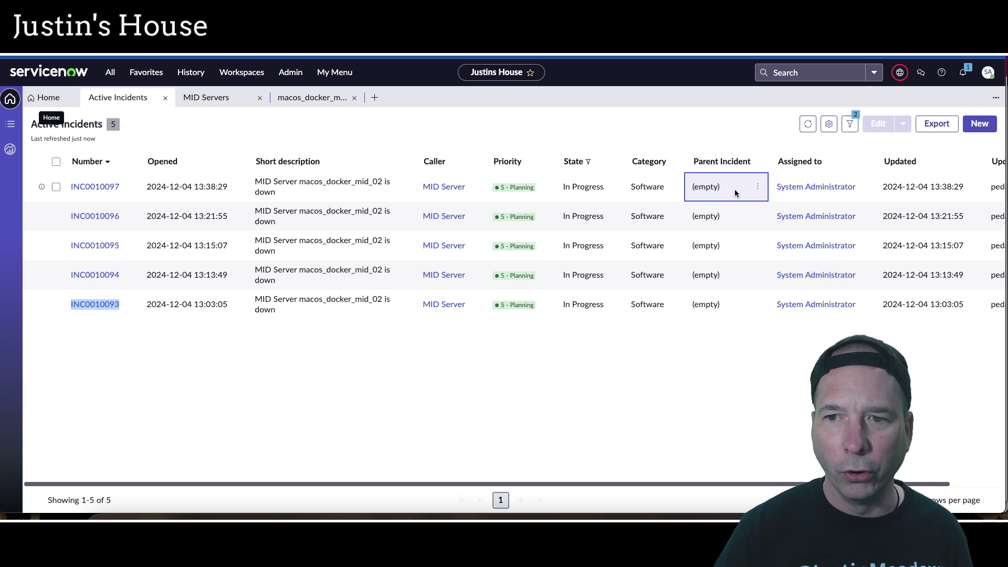
key("shift+Down")
key("shift+Down")
key("shift+Down")
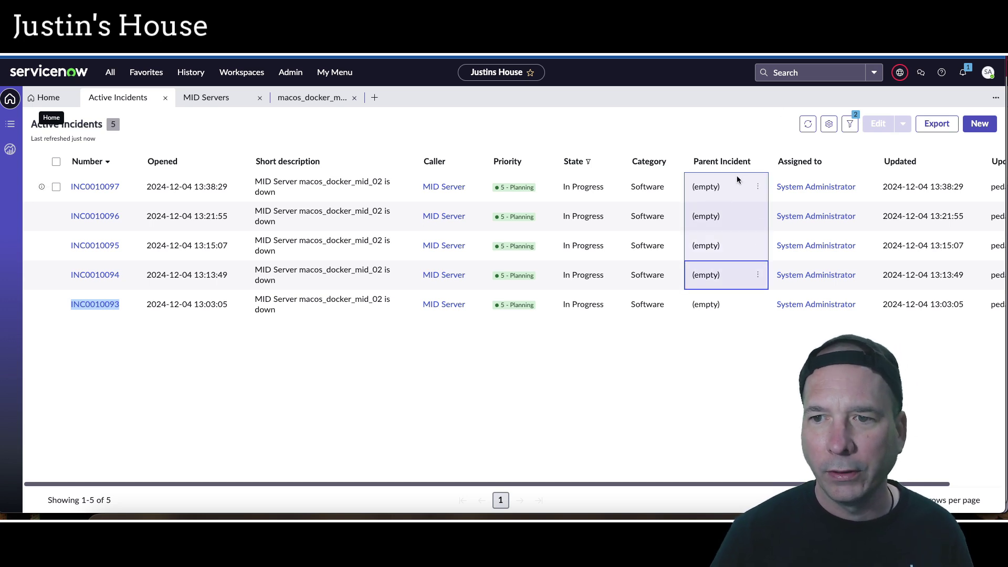
key("Return")
key("ctrl+v")
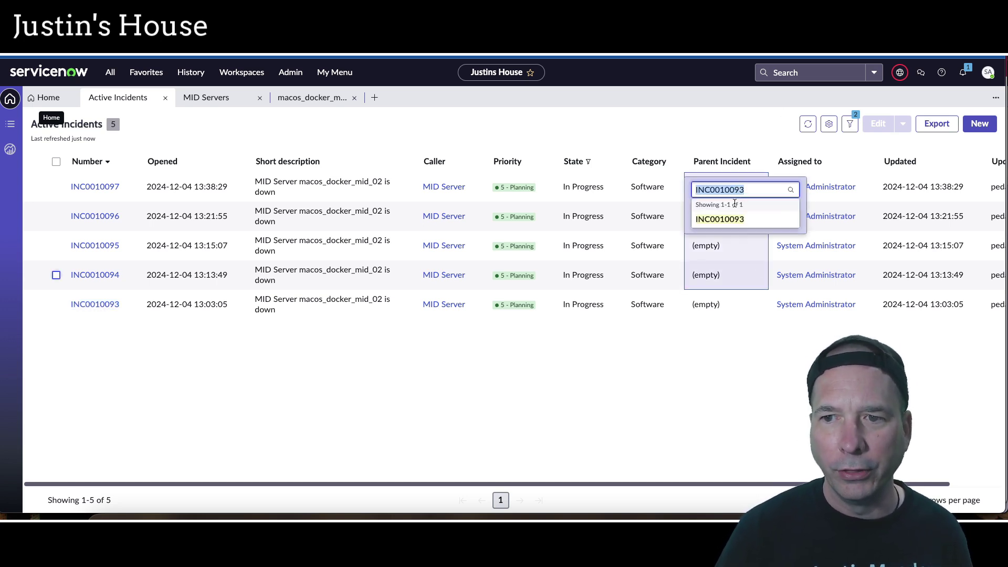
left_click(729, 221)
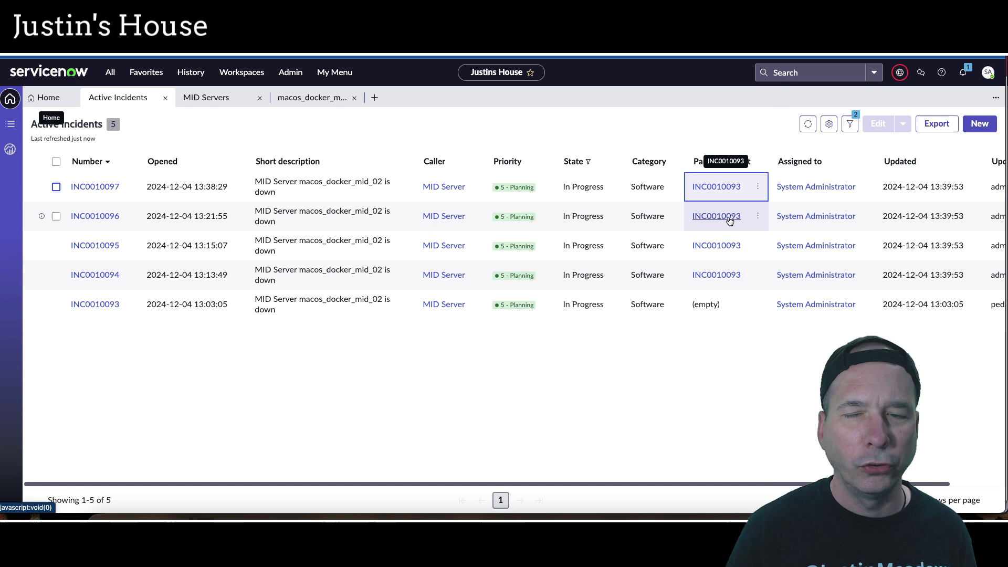
left_click(625, 372)
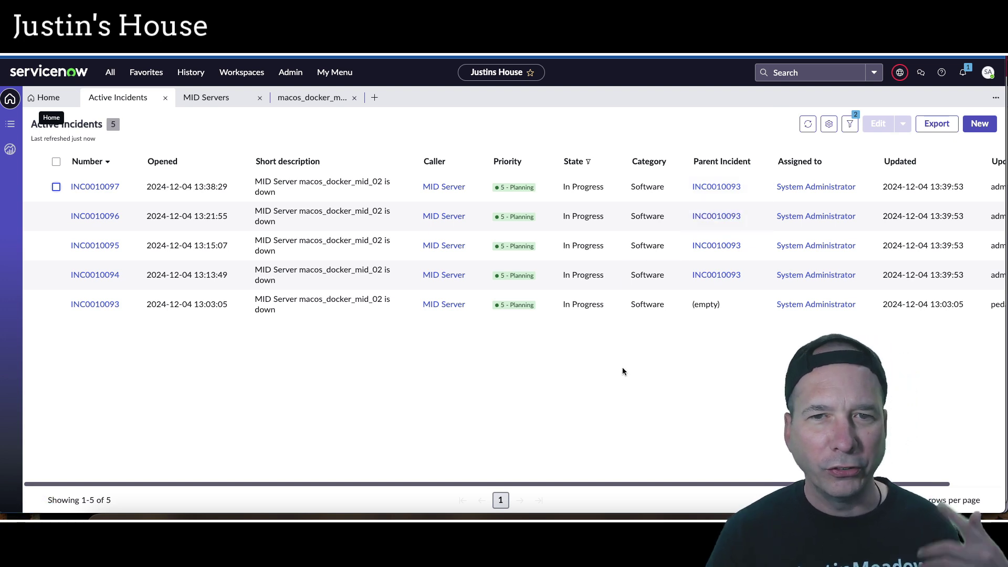
- Find incident INC0010093 in the Incidents list by number and open it
left_click(128, 76)
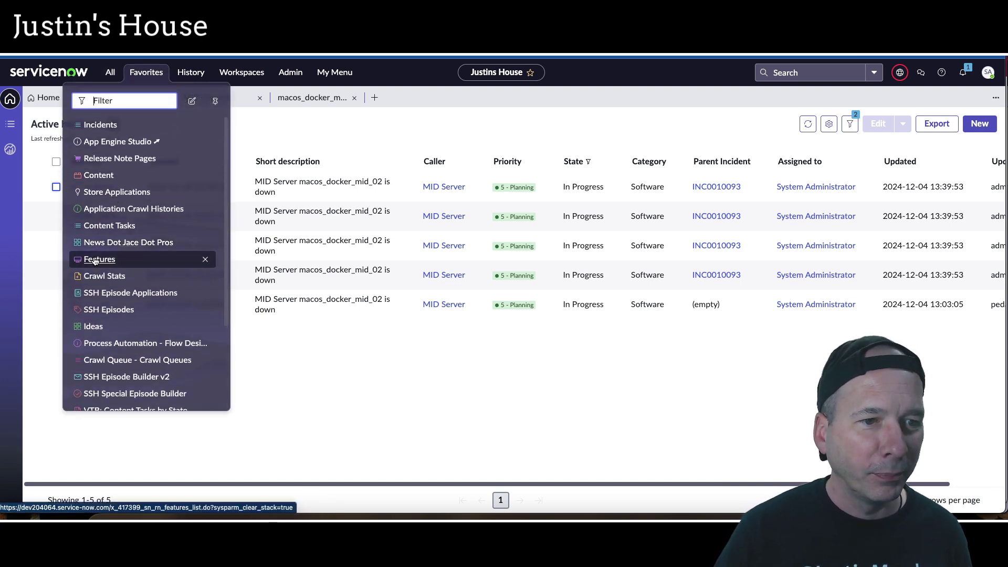
left_click(111, 124)
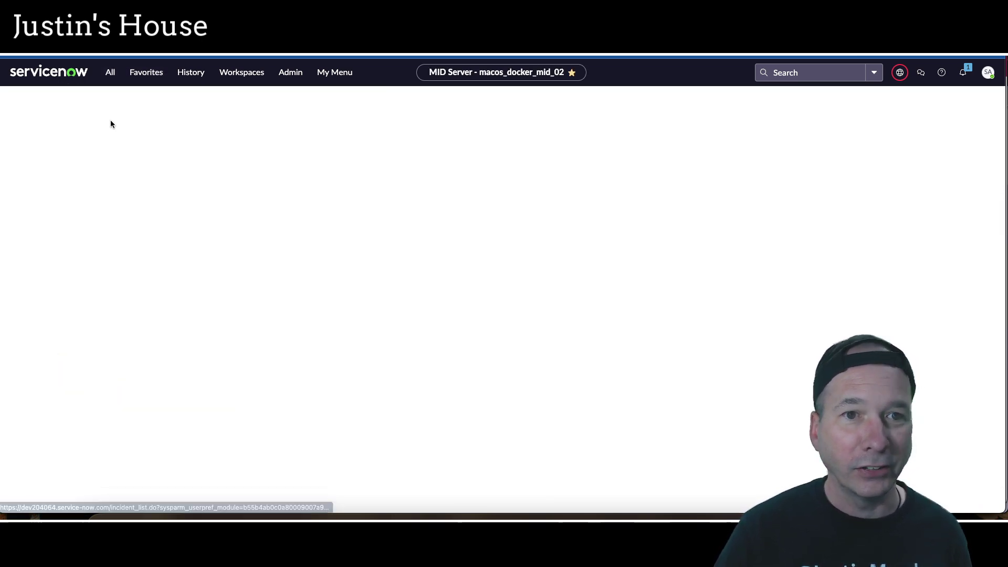
left_click(77, 154)
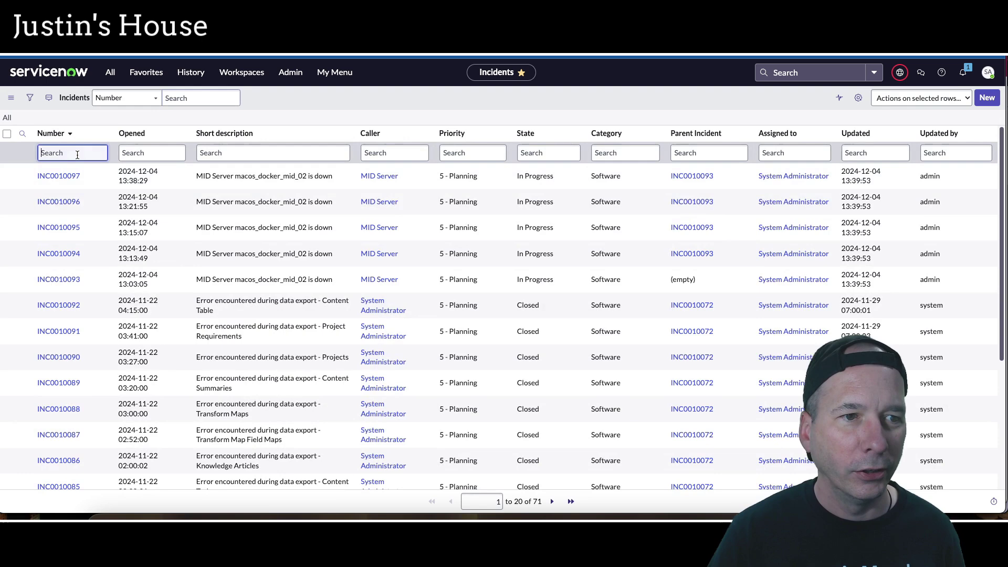
key("super+v")
key("Return")
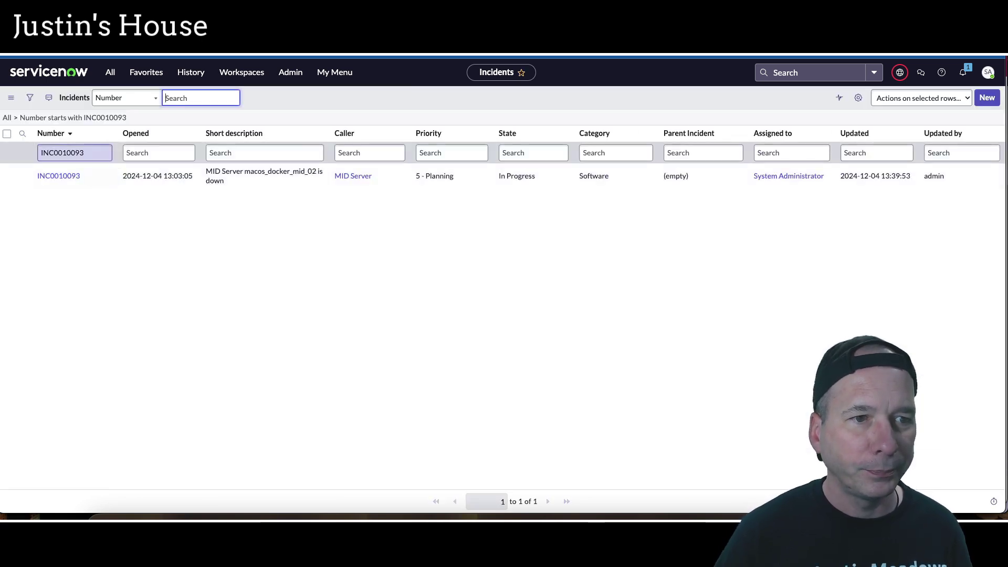
left_click(83, 179)
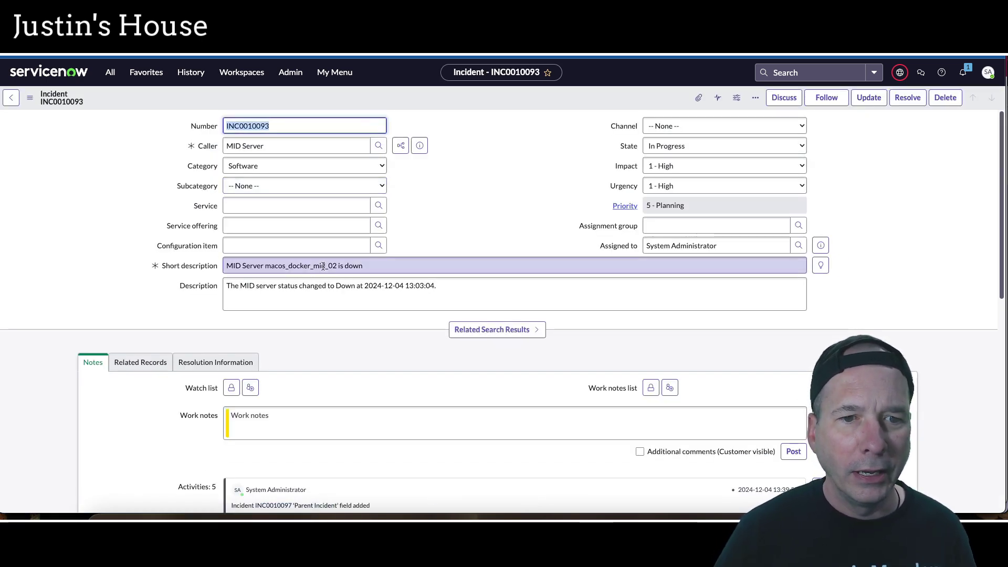
- Resolve it as Resolved by change, noting the auto_invalidated reset, with System Administrator as resolver
left_click(195, 359)
left_click(287, 404)
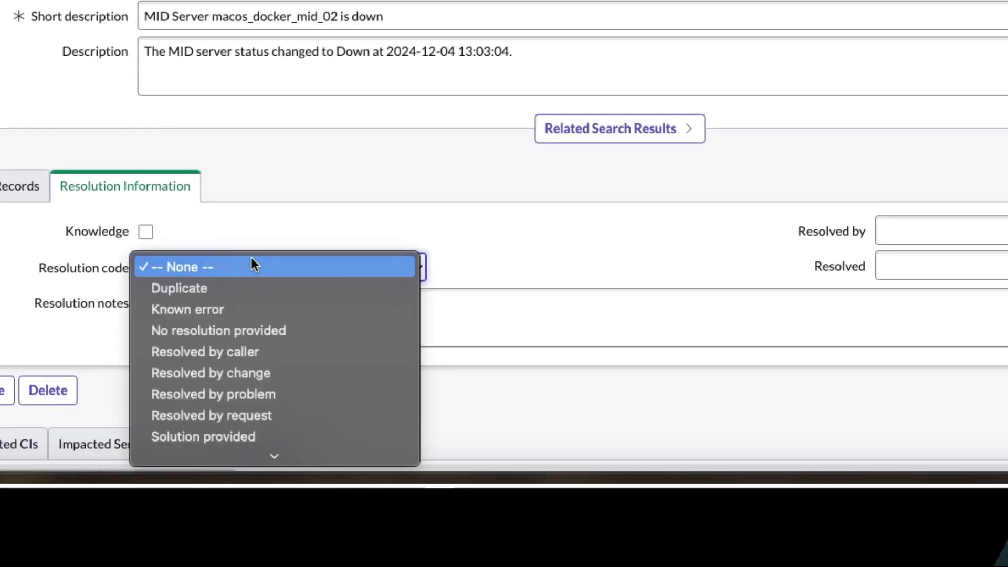
left_click(234, 373)
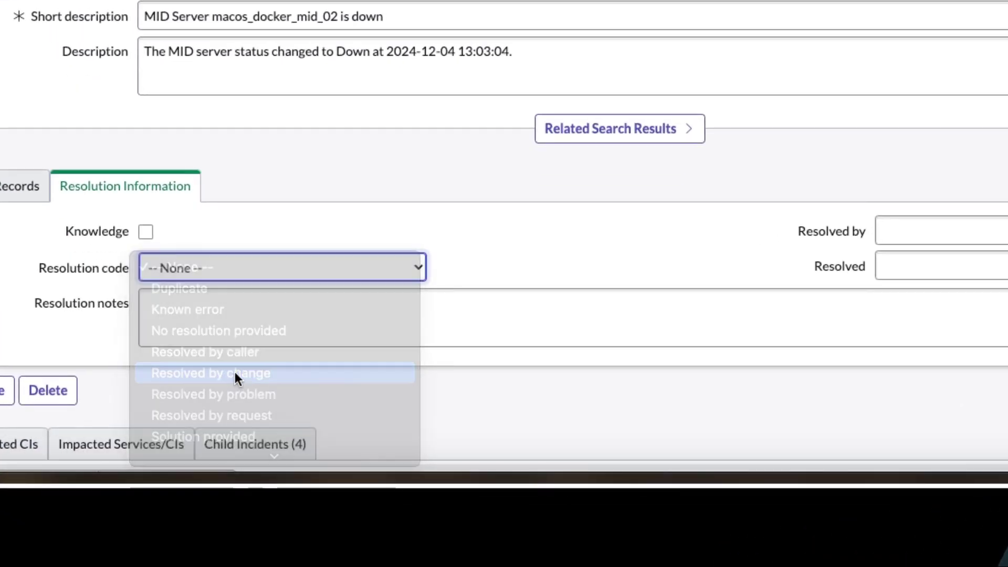
left_click(249, 316)
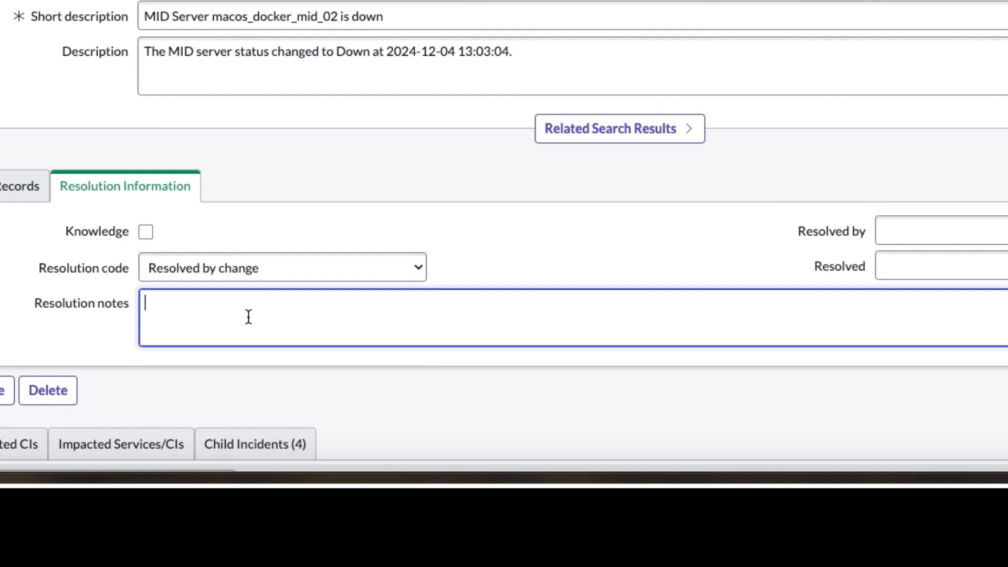
type("Set the auto_invalid")
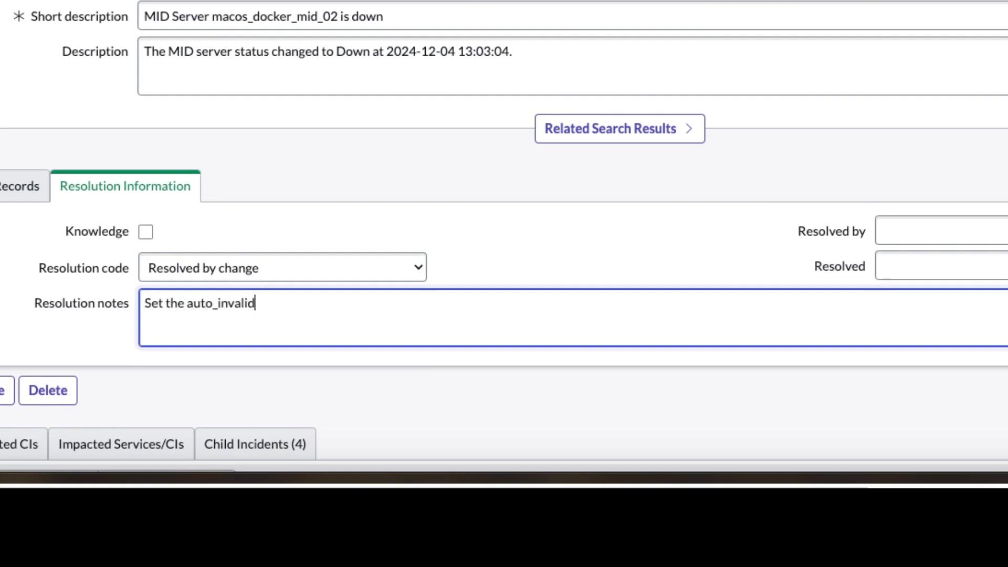
type("ated back to")
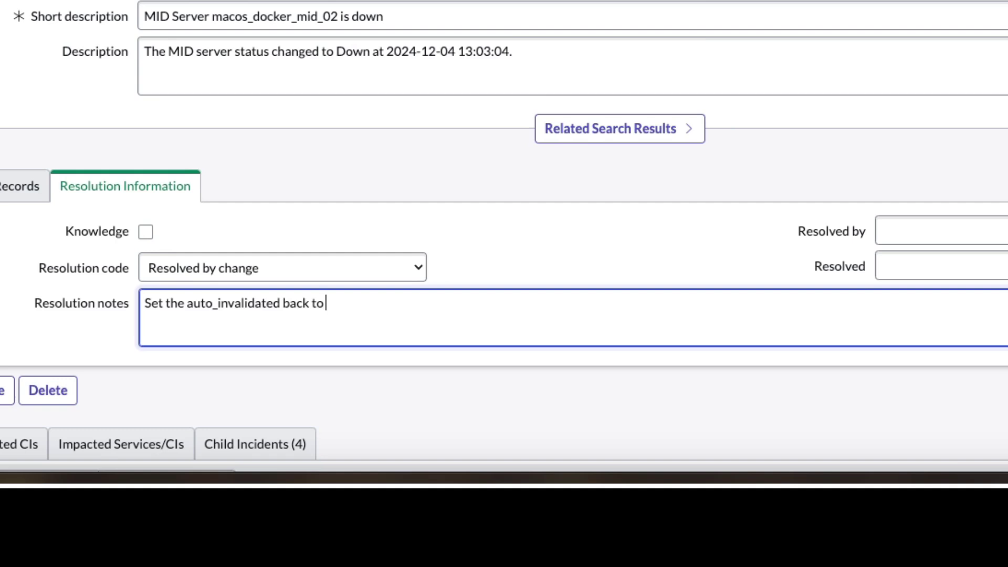
type(" FALSE from")
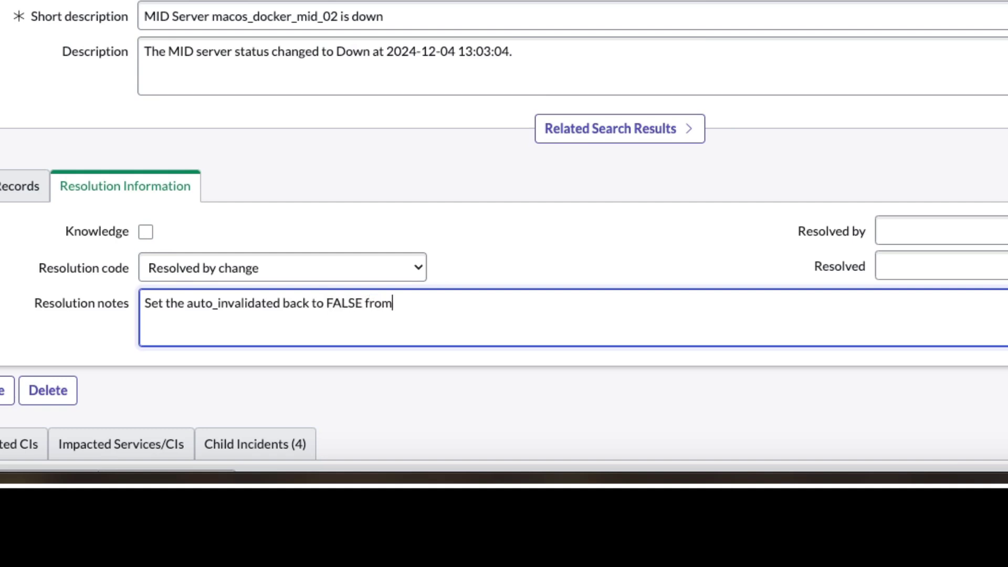
type(" TRUE using backg")
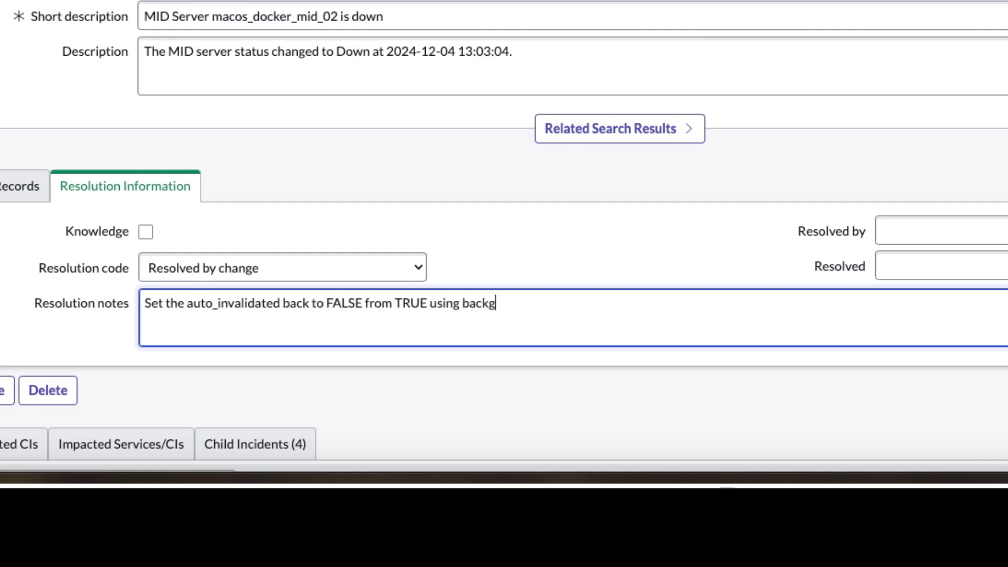
type("round scripts")
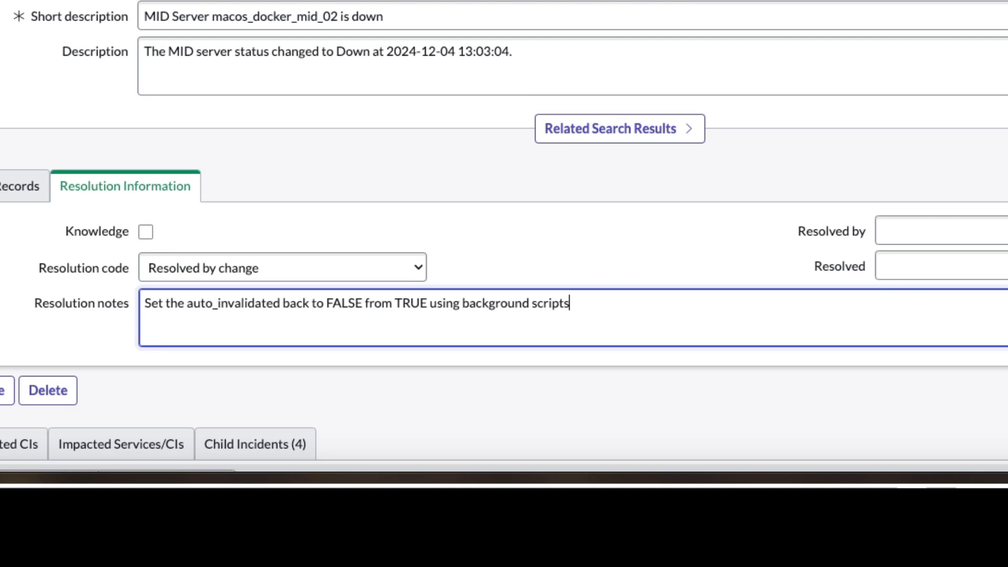
type(" and restarte")
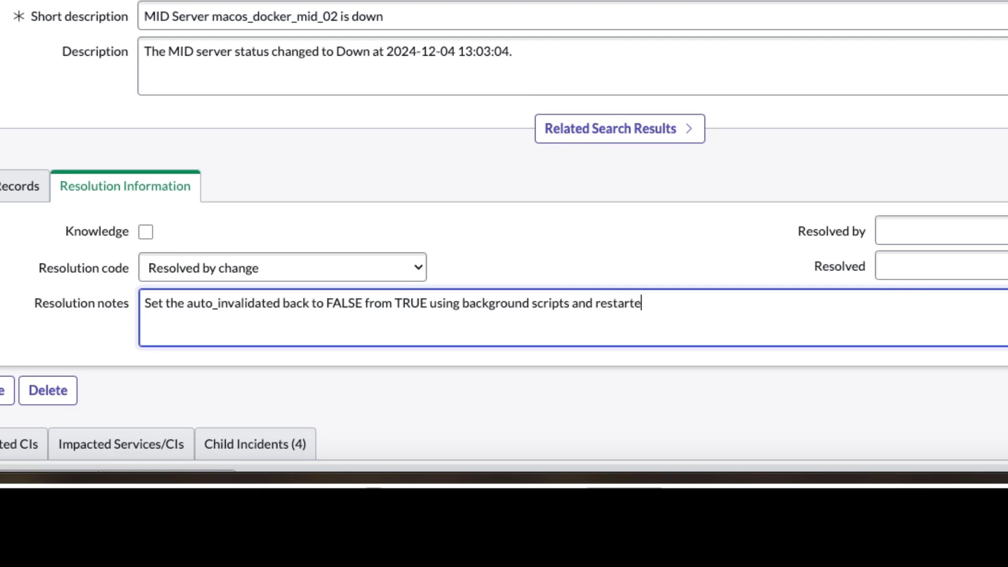
type("d the server then")
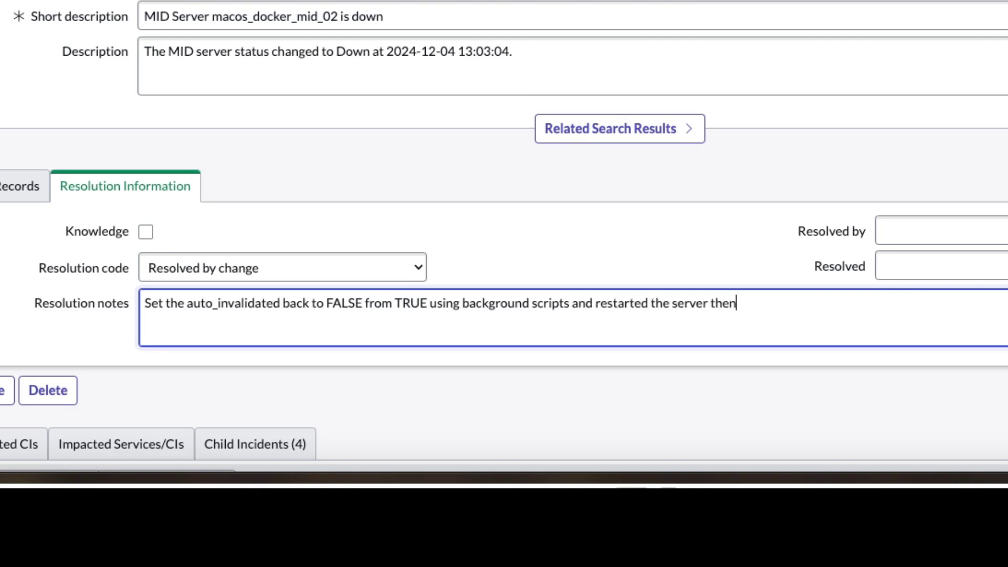
type(" revalidated.")
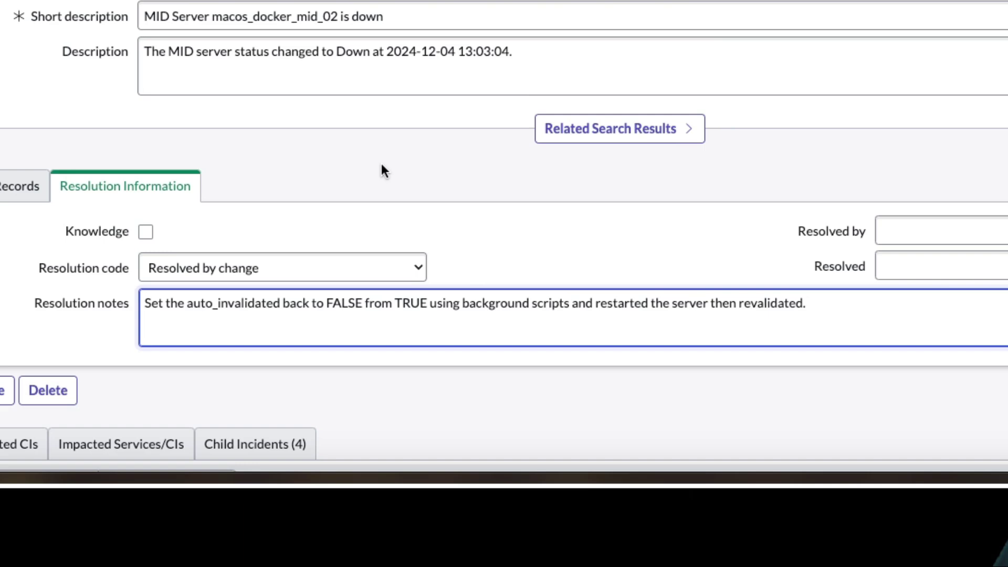
left_click(987, 234)
left_click(967, 282)
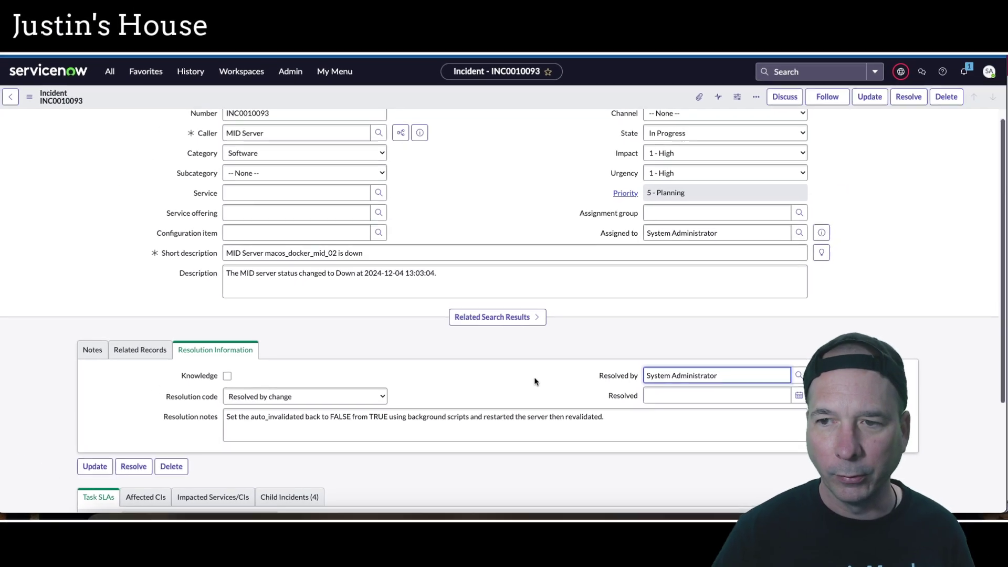
left_click(908, 97)
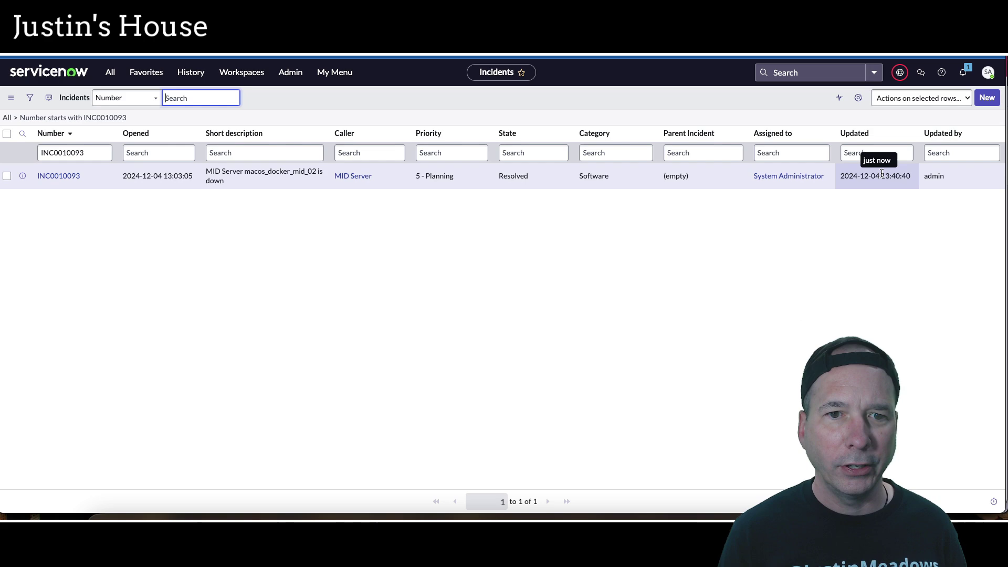
- In Justins House, refresh and close the Active Incidents and MID Servers lists
left_click(241, 73)
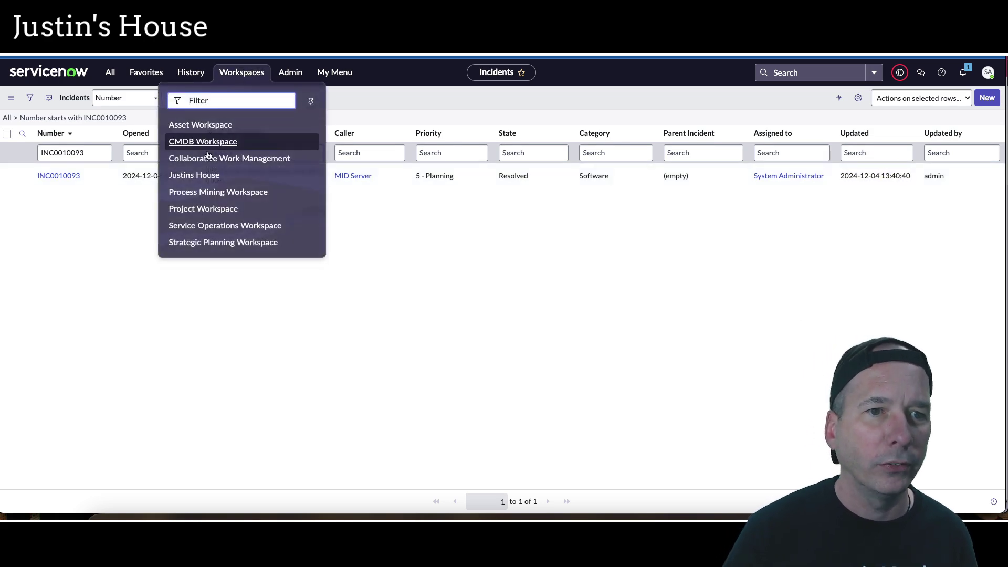
left_click(209, 174)
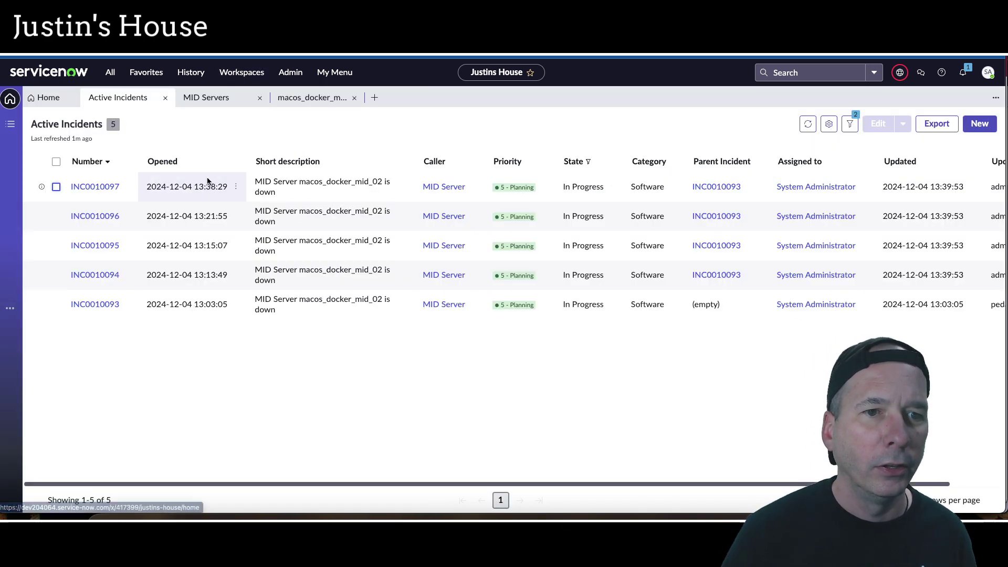
left_click(808, 125)
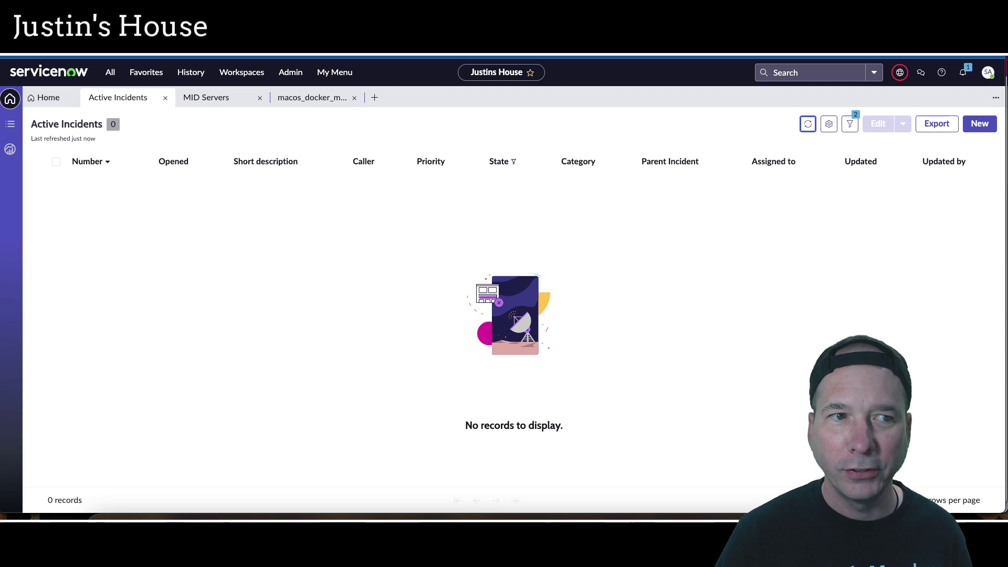
left_click(166, 99)
left_click(826, 124)
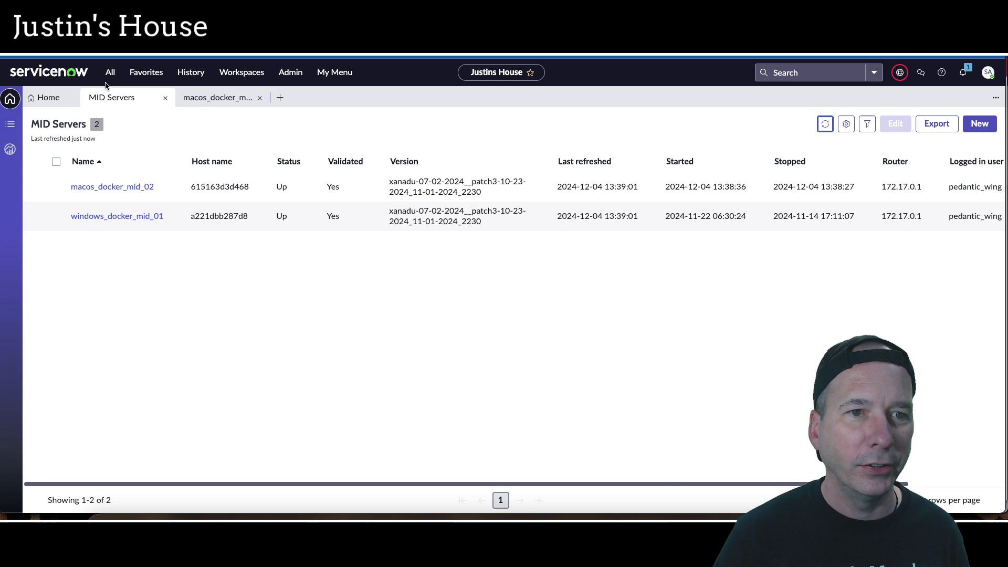
left_click(166, 98)
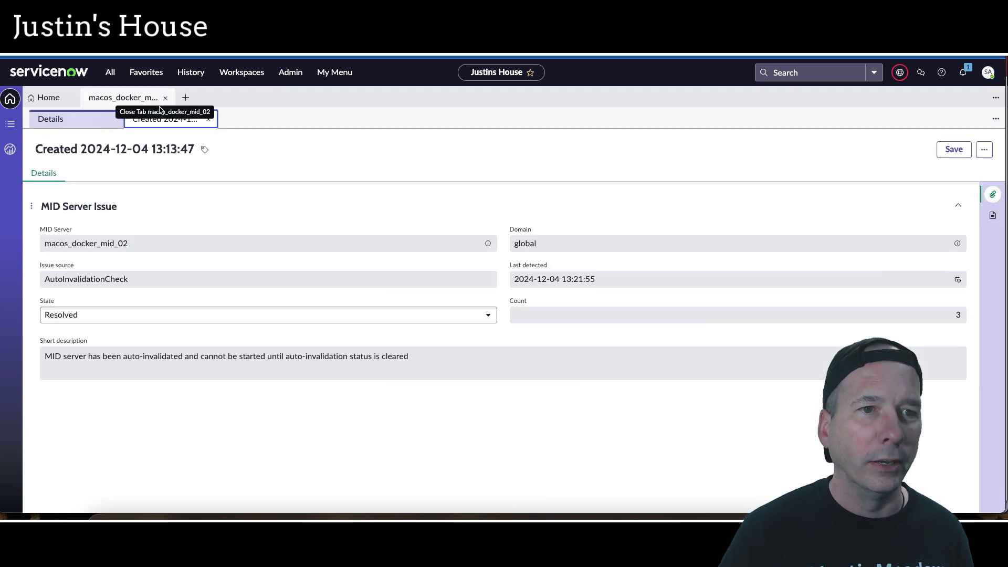
- Close leftover record tabs, refresh the dashboard to 0 active incidents, and open the MID Servers card
left_click(208, 120)
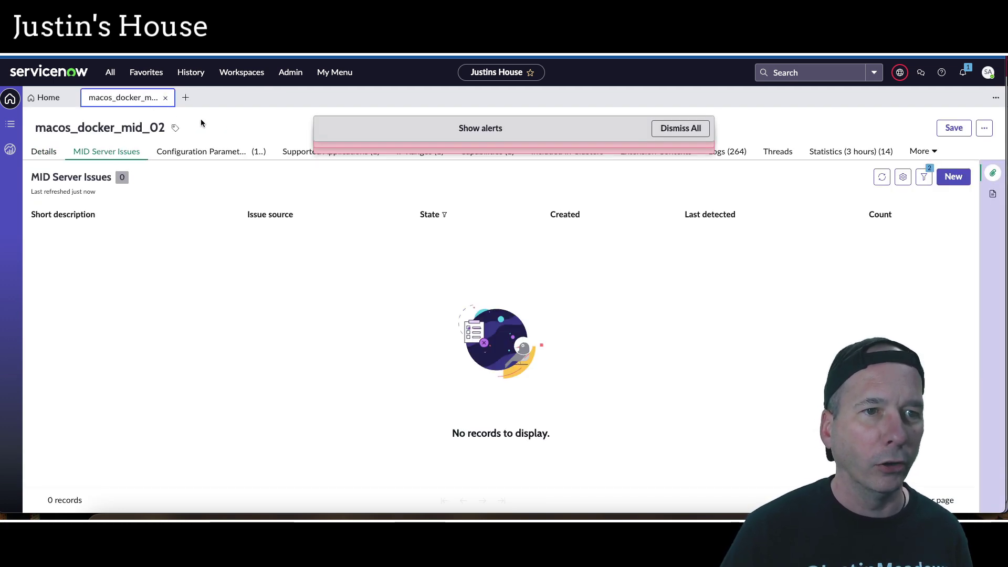
left_click(165, 99)
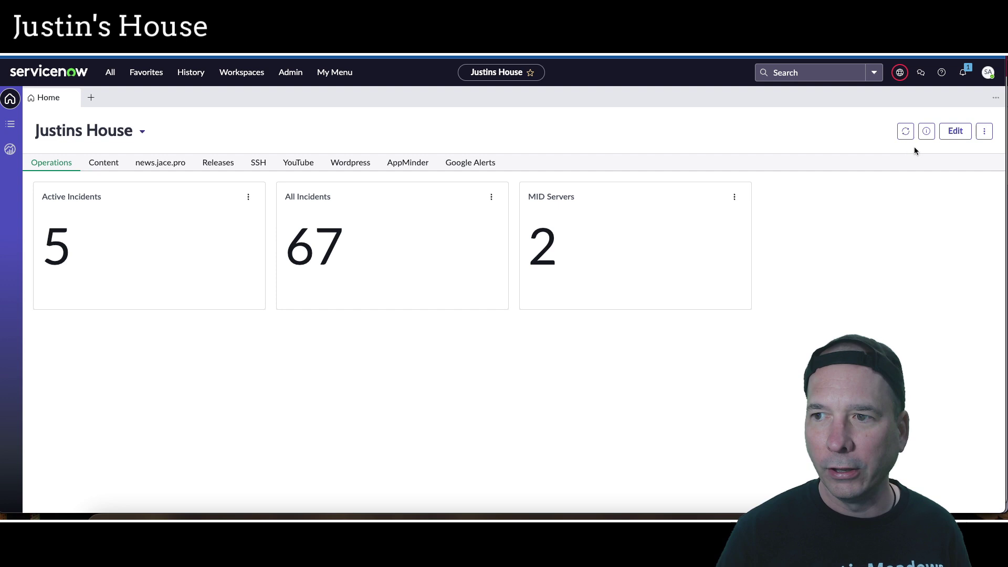
left_click(905, 131)
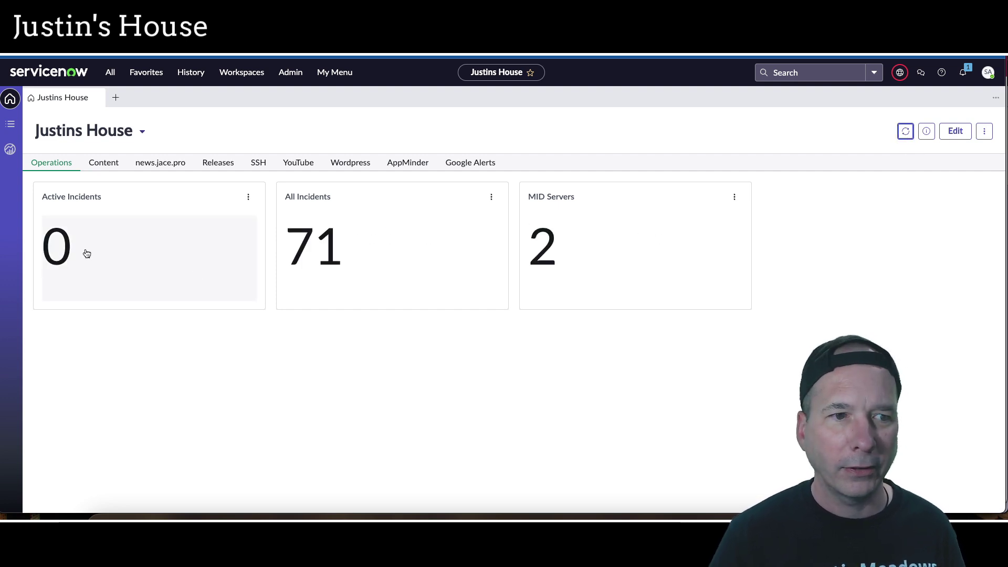
left_click(580, 263)
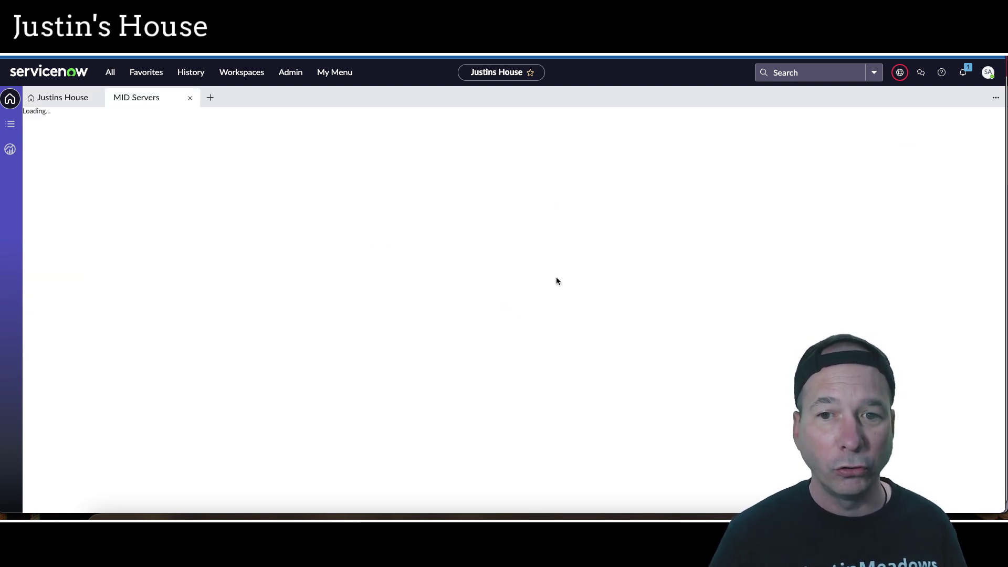